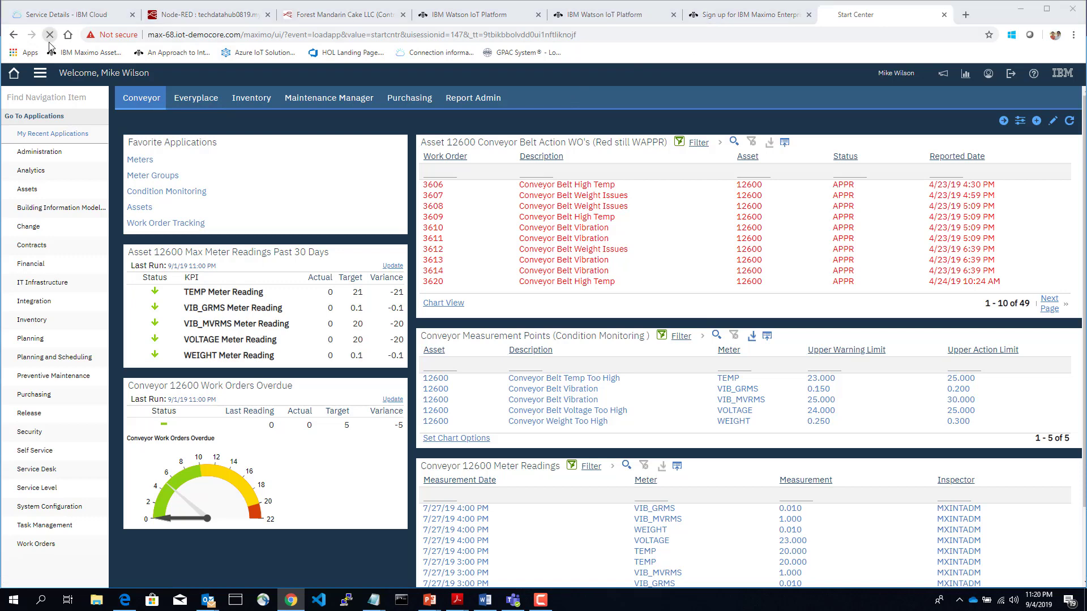
Find the Reliability Engineering application by searching the navigation for "reli" and open it
{"action": "left_click", "coordinate": [592, 117]}
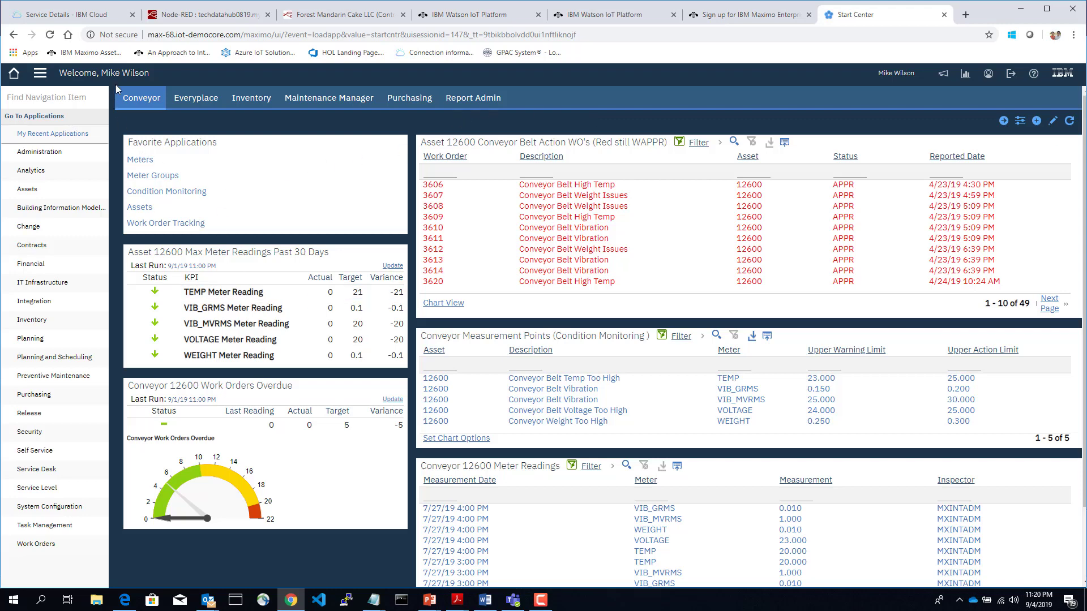
{"action": "left_click", "coordinate": [72, 100]}
{"action": "type", "text": "reli"}
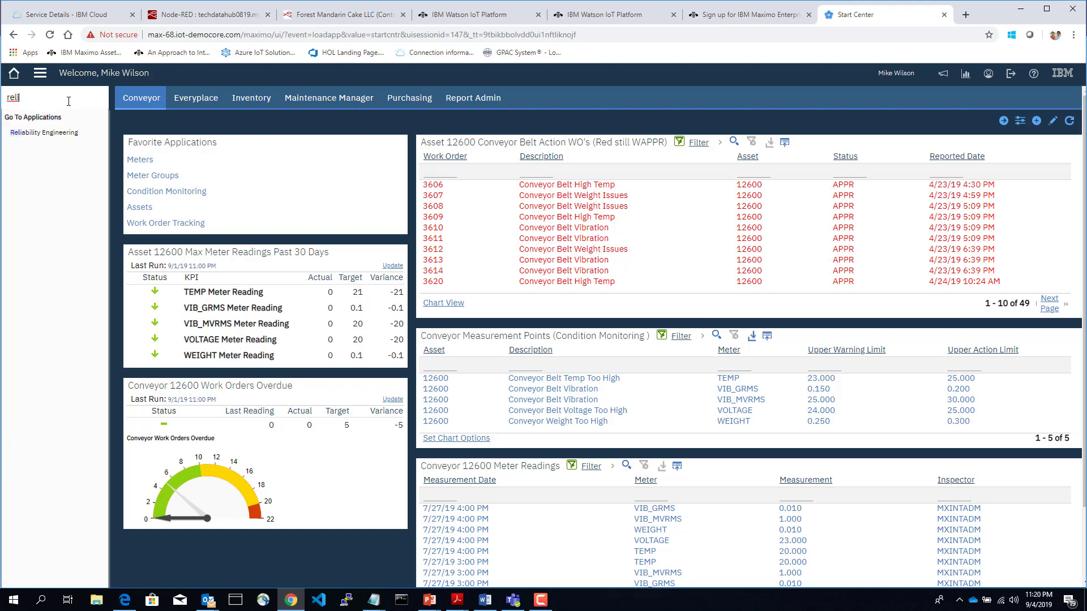
{"action": "left_click", "coordinate": [60, 138]}
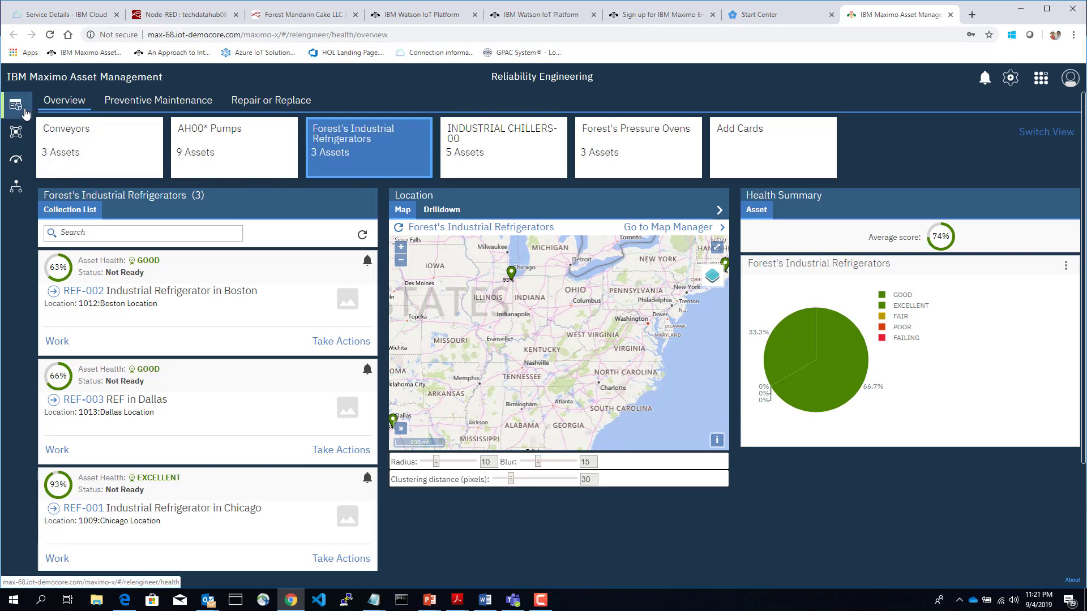
Look over the Health, Integration, Scoring and Asset Group areas and open the list of scoring methods
{"action": "mouse_move", "coordinate": [25, 113]}
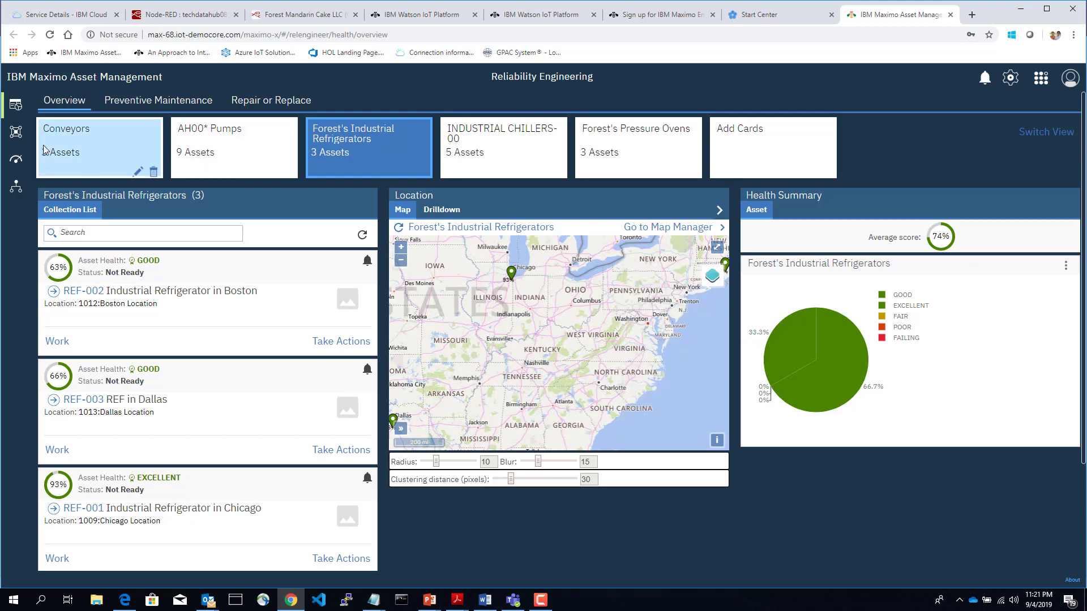
{"action": "mouse_move", "coordinate": [17, 141]}
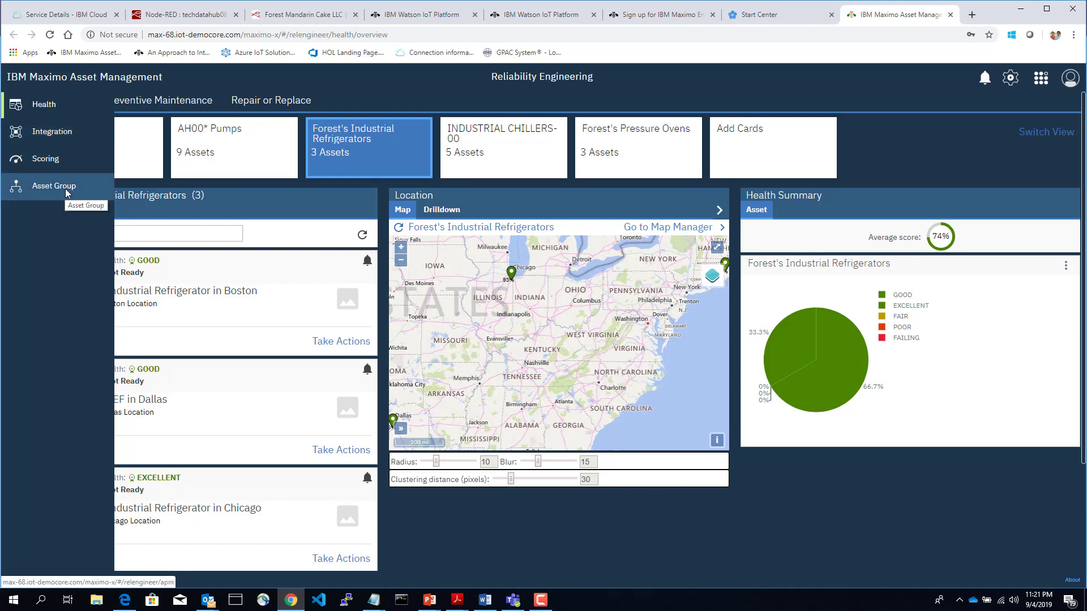
{"action": "mouse_move", "coordinate": [371, 162]}
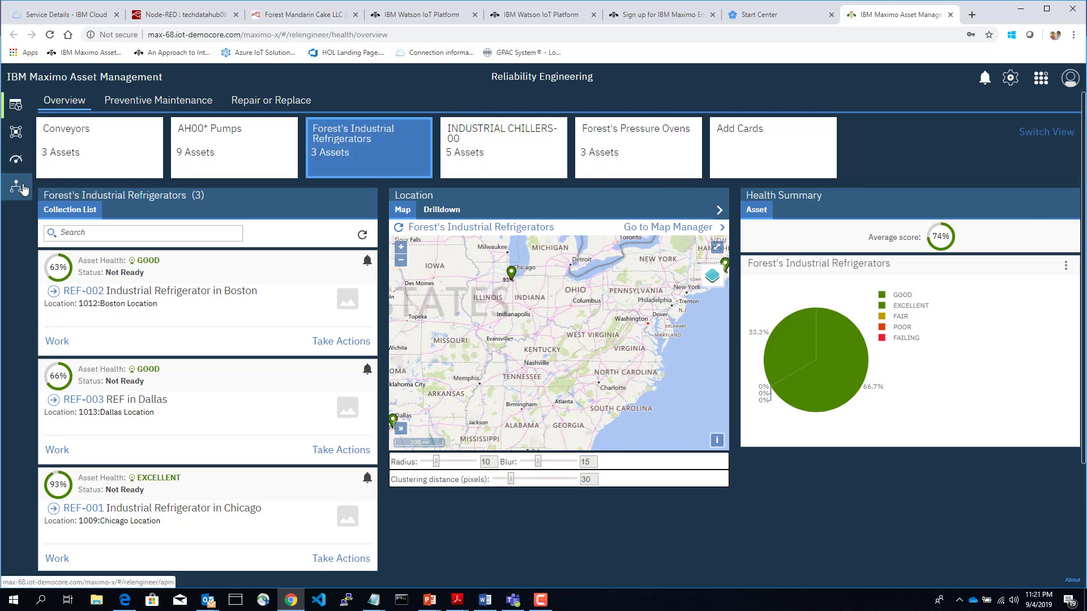
{"action": "mouse_move", "coordinate": [22, 189]}
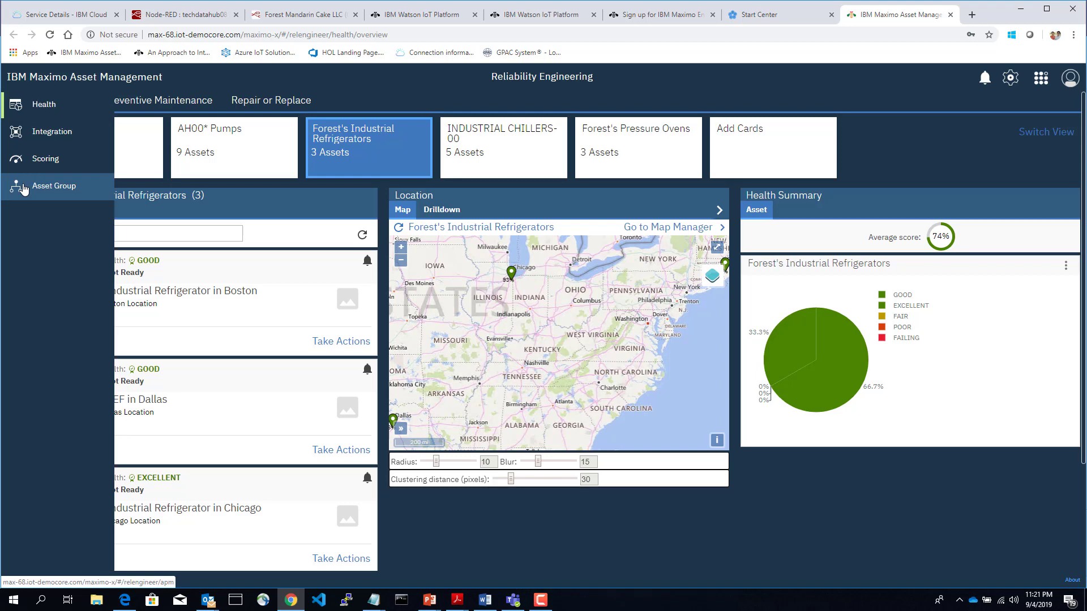
{"action": "left_click", "coordinate": [59, 163]}
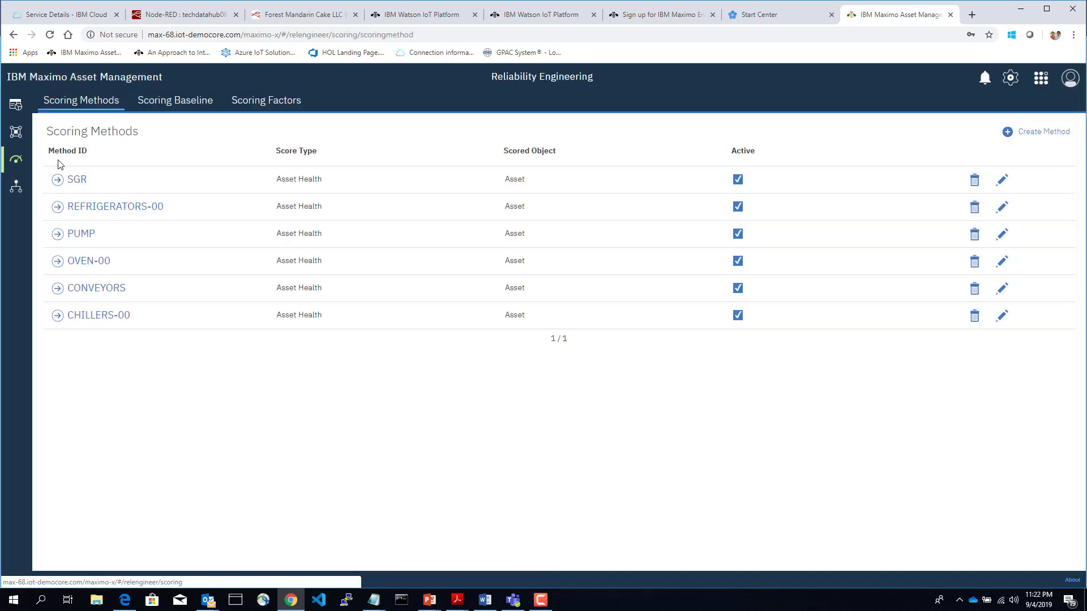
Examine the asset health details and score drivers of refrigerator REF-002, and return to the health overview
{"action": "left_click", "coordinate": [21, 113]}
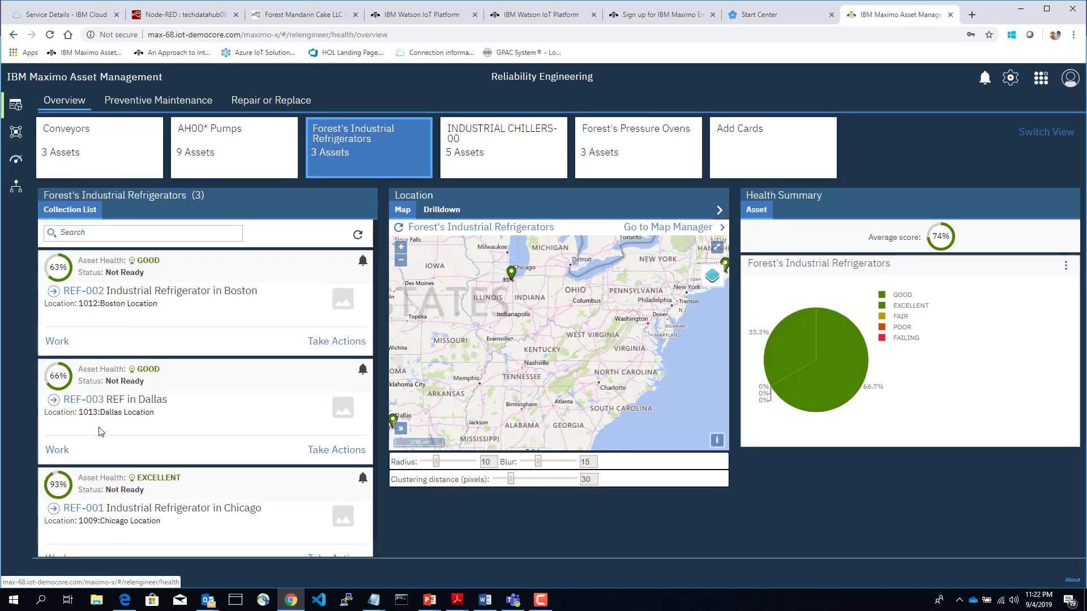
{"action": "left_click", "coordinate": [89, 294]}
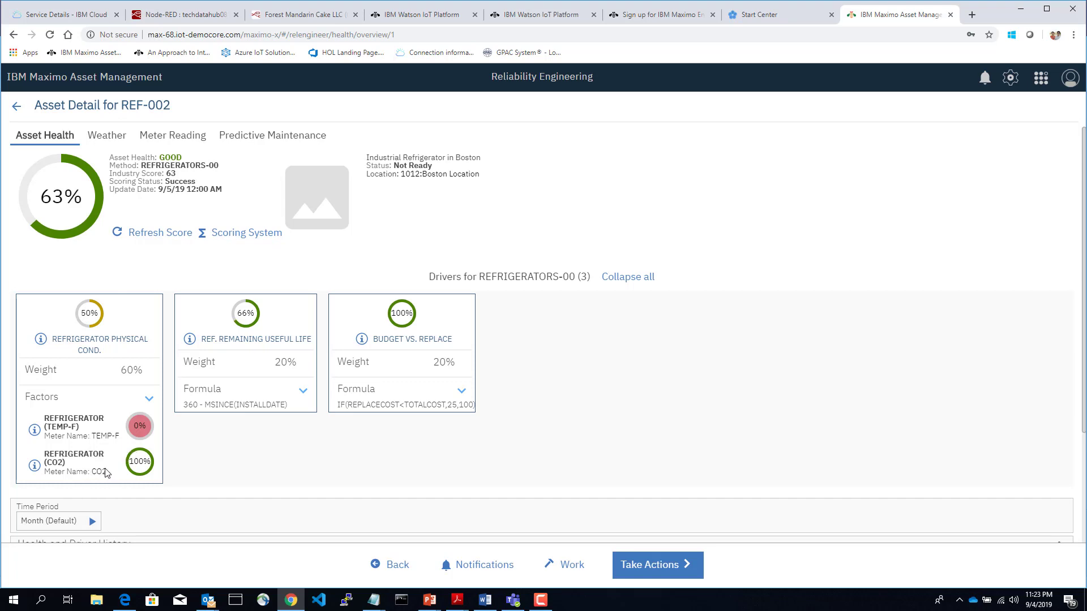
{"action": "left_click", "coordinate": [16, 109]}
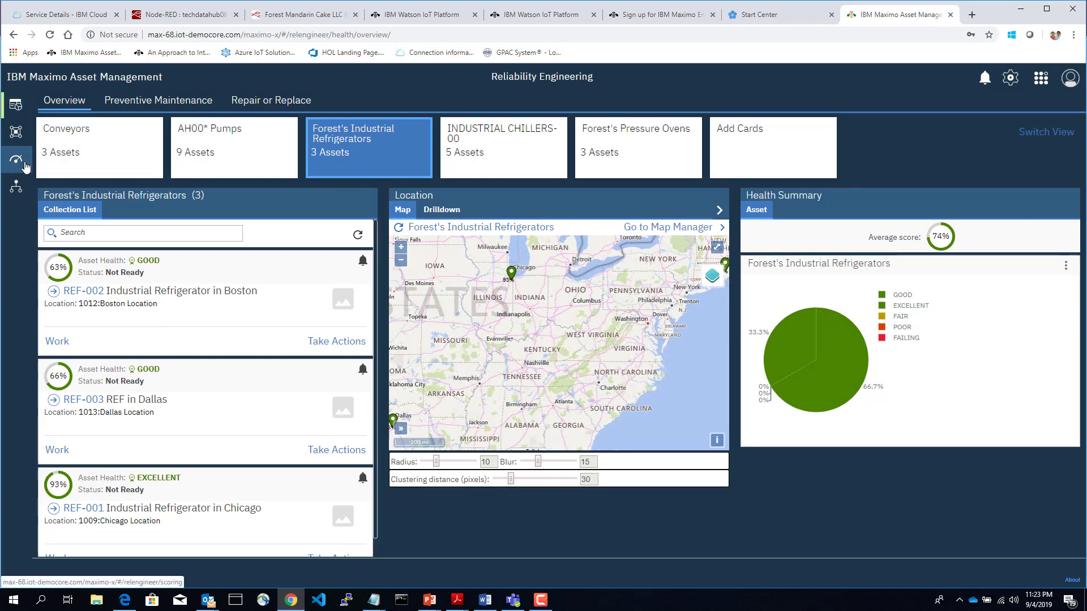
Open the REFRIGERATORS-00 scoring method for editing and review its setup through to the scoring range
{"action": "left_click", "coordinate": [25, 164]}
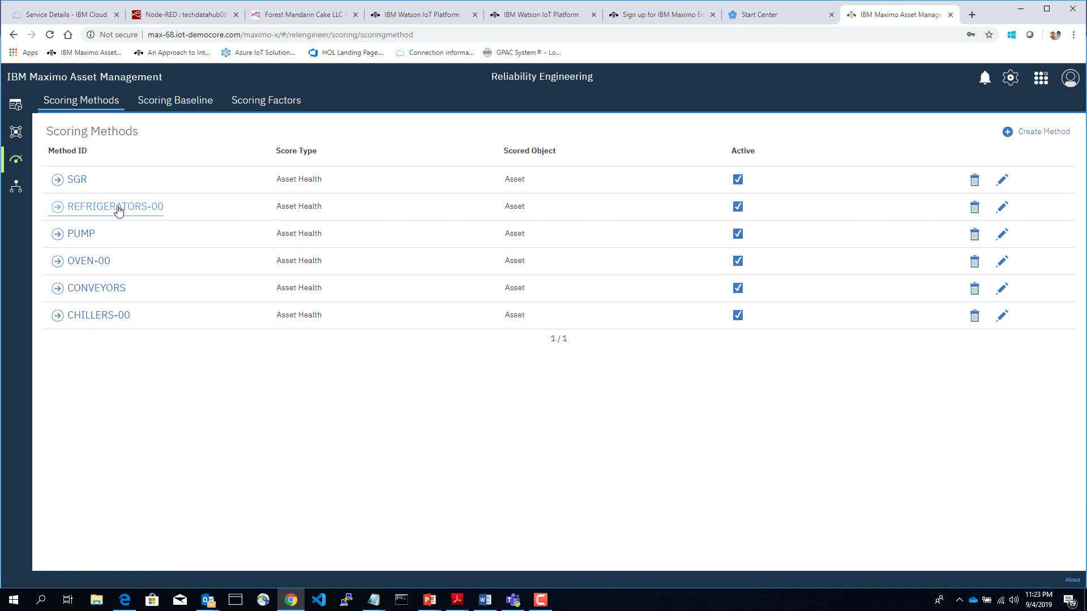
{"action": "left_click", "coordinate": [1000, 211]}
{"action": "left_click", "coordinate": [355, 334]}
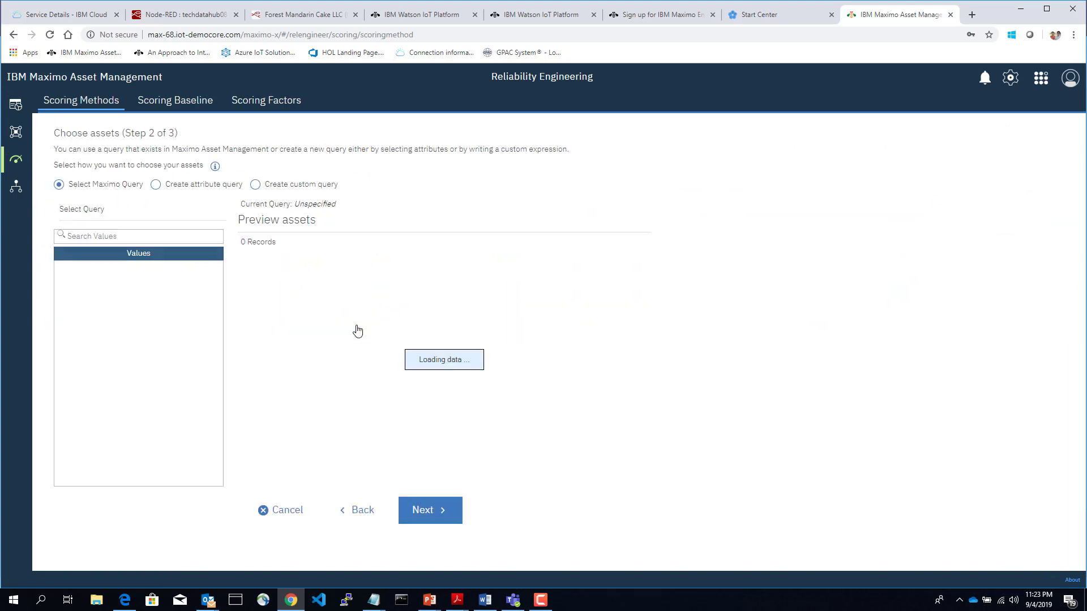
{"action": "left_click", "coordinate": [429, 511]}
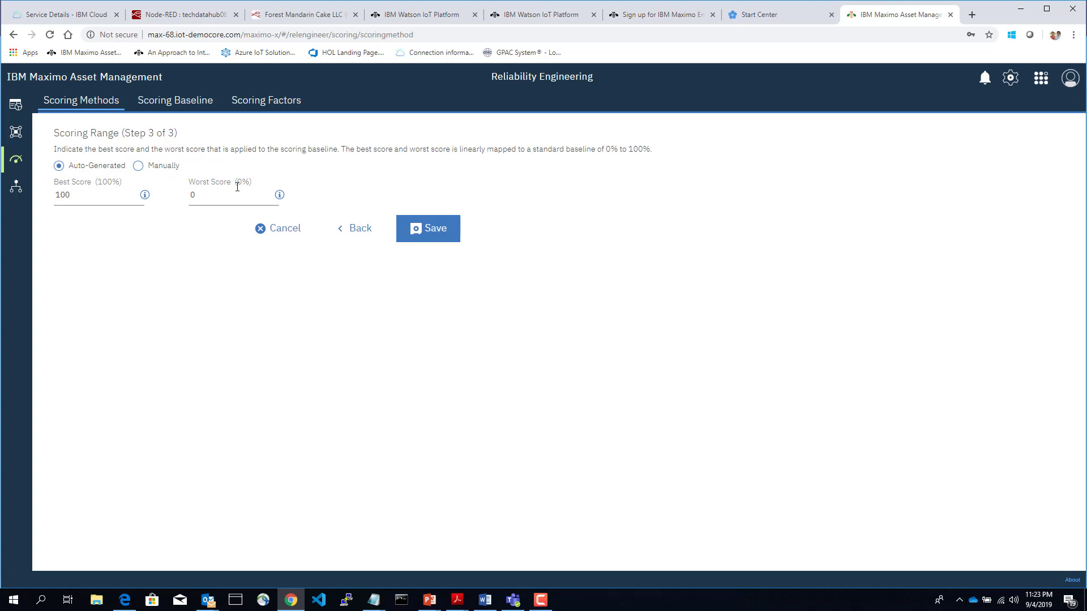
Open the REFRIGERATOR (TEMP-F) scoring factor and examine its formula, thresholds and condition monitoring setting
{"action": "left_click", "coordinate": [275, 103]}
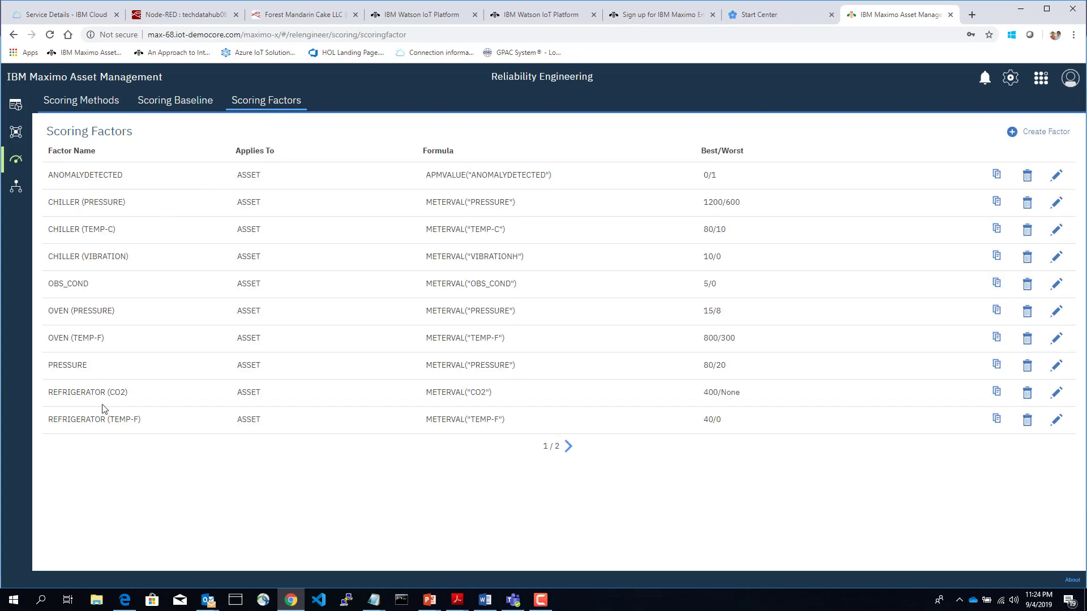
{"action": "left_click", "coordinate": [1054, 422]}
{"action": "scroll", "coordinate": [476, 360], "scroll_direction": "down", "scroll_amount": 3}
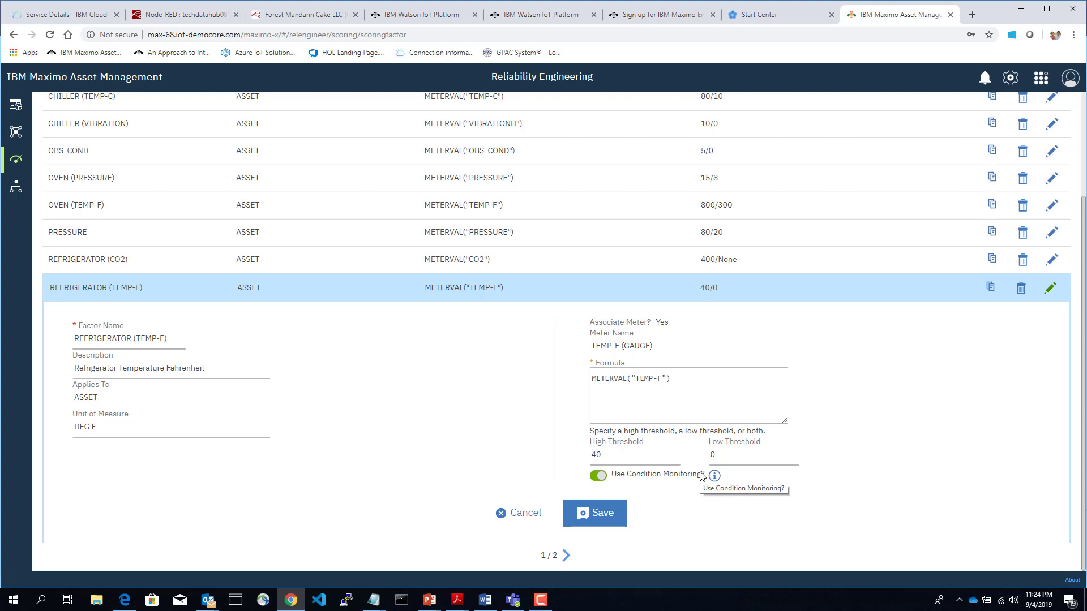
{"action": "scroll", "coordinate": [194, 321], "scroll_direction": "up", "scroll_amount": 2}
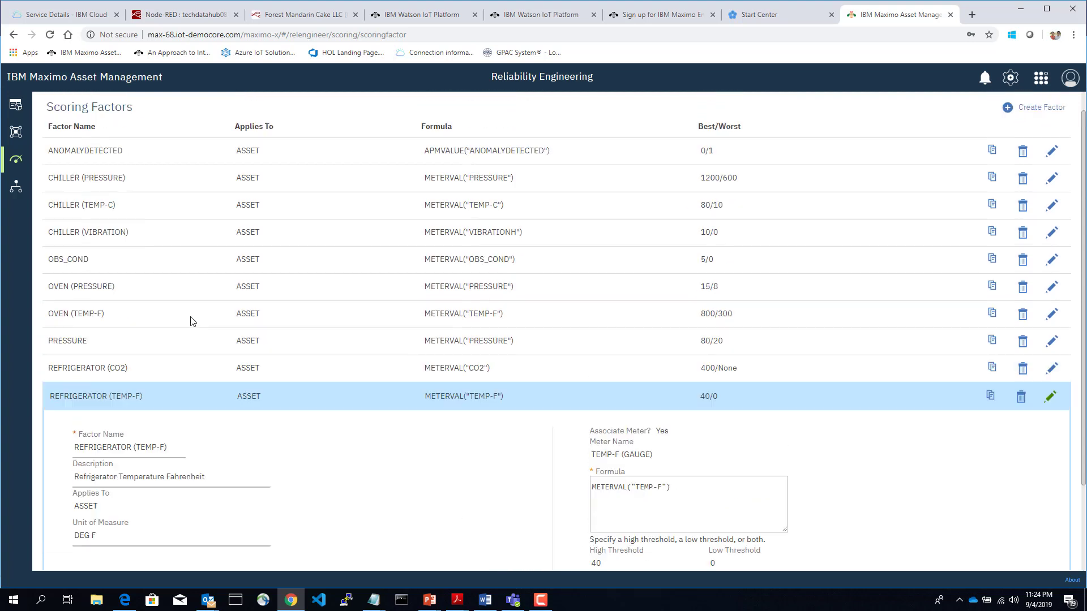
{"action": "scroll", "coordinate": [193, 321], "scroll_direction": "up", "scroll_amount": 1}
Open the IoT integration configuration and consult the Cloudant data path on the Solution Architecture slide of IIoT_Show_Case.pptx in PowerPoint
{"action": "mouse_move", "coordinate": [22, 171]}
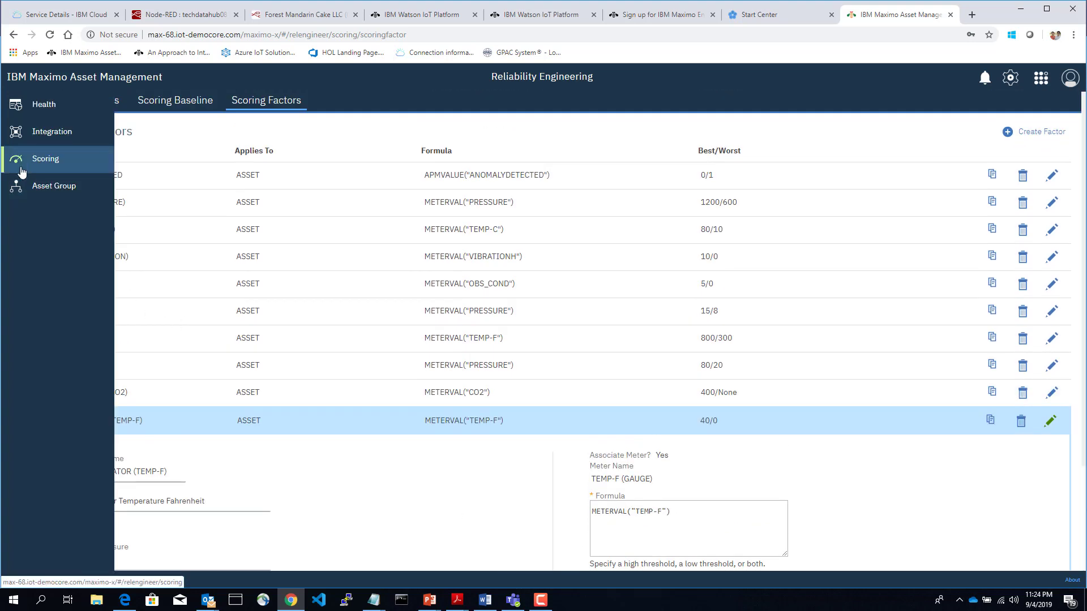
{"action": "left_click", "coordinate": [76, 134]}
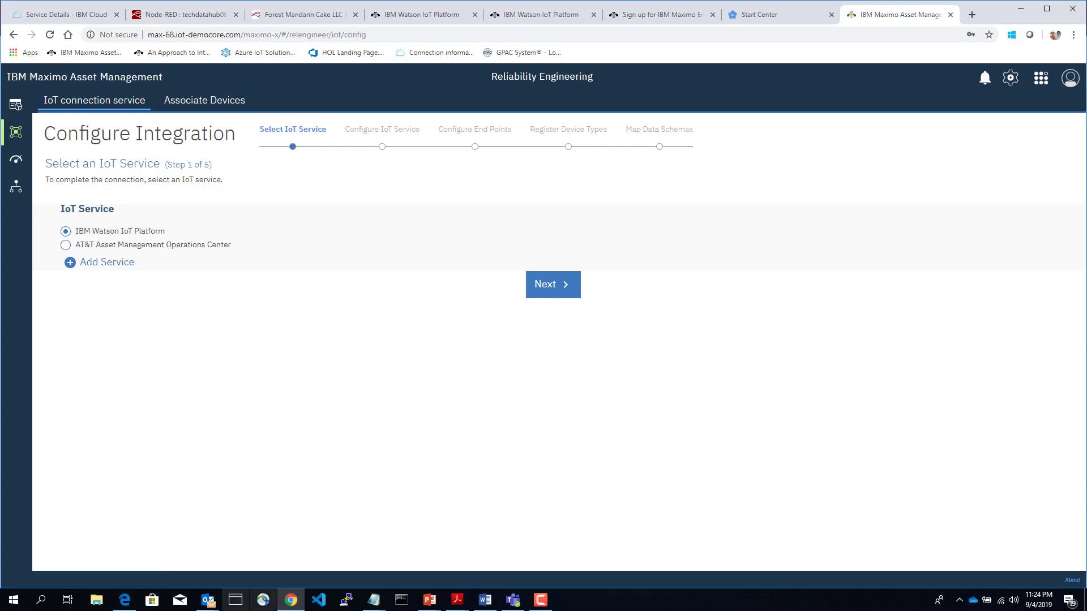
{"action": "mouse_move", "coordinate": [431, 605]}
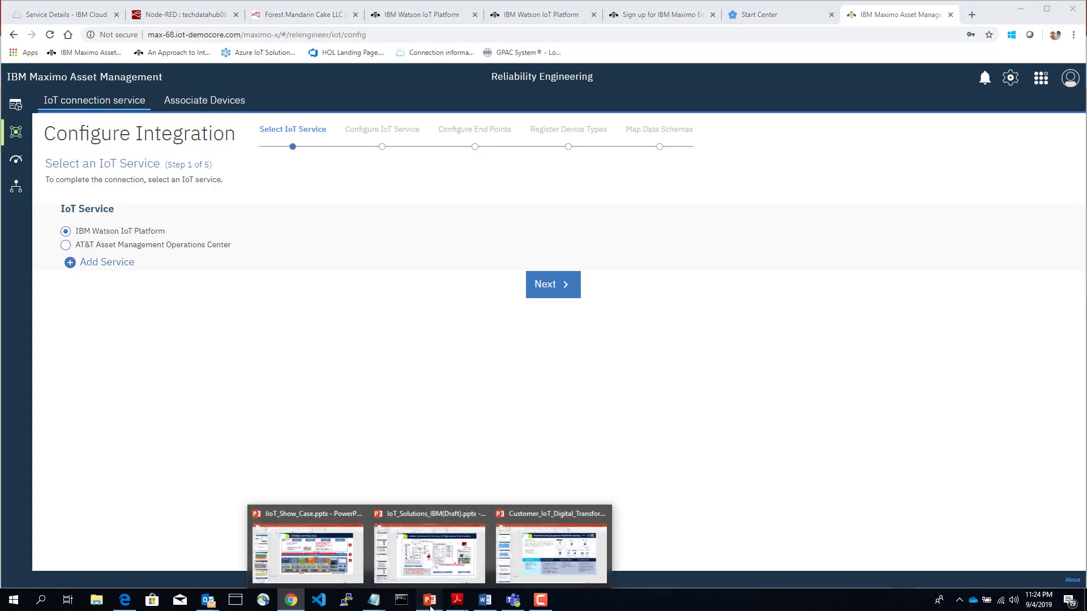
{"action": "left_click", "coordinate": [328, 547]}
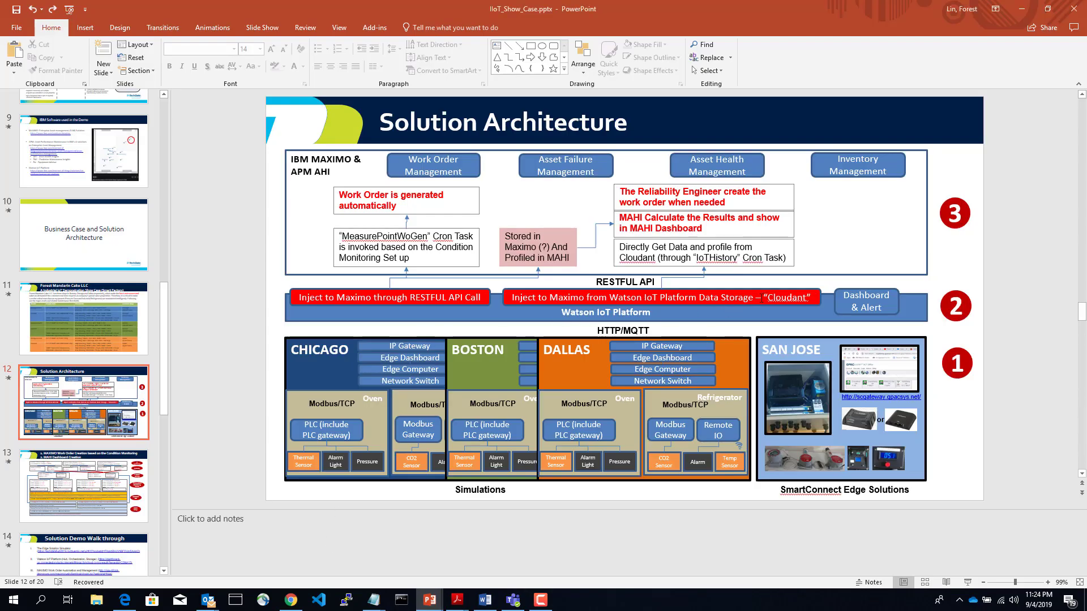
{"action": "left_click", "coordinate": [810, 300]}
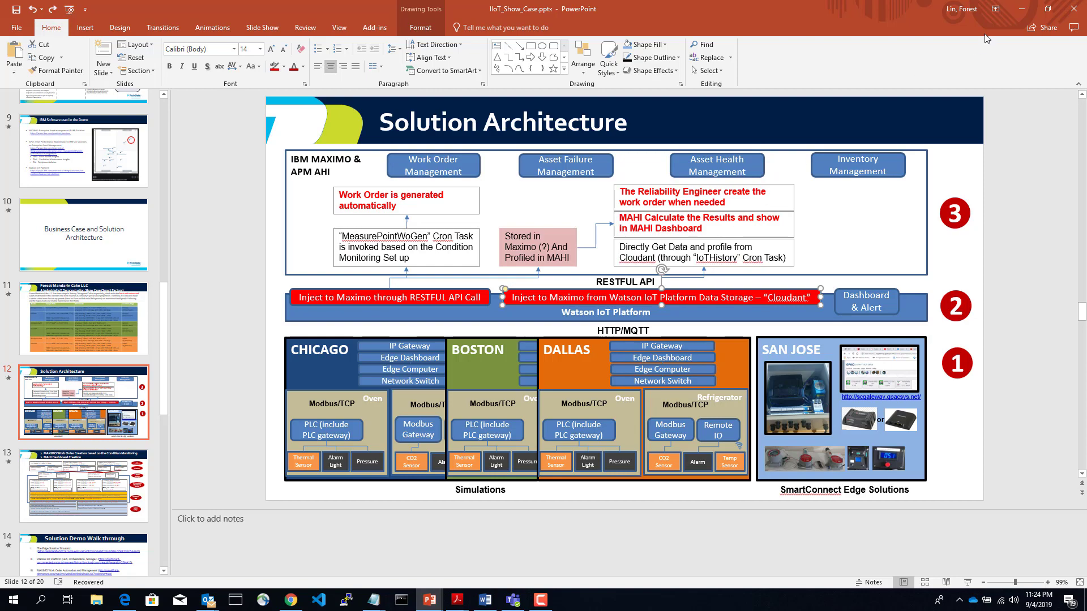
{"action": "left_click", "coordinate": [1017, 10]}
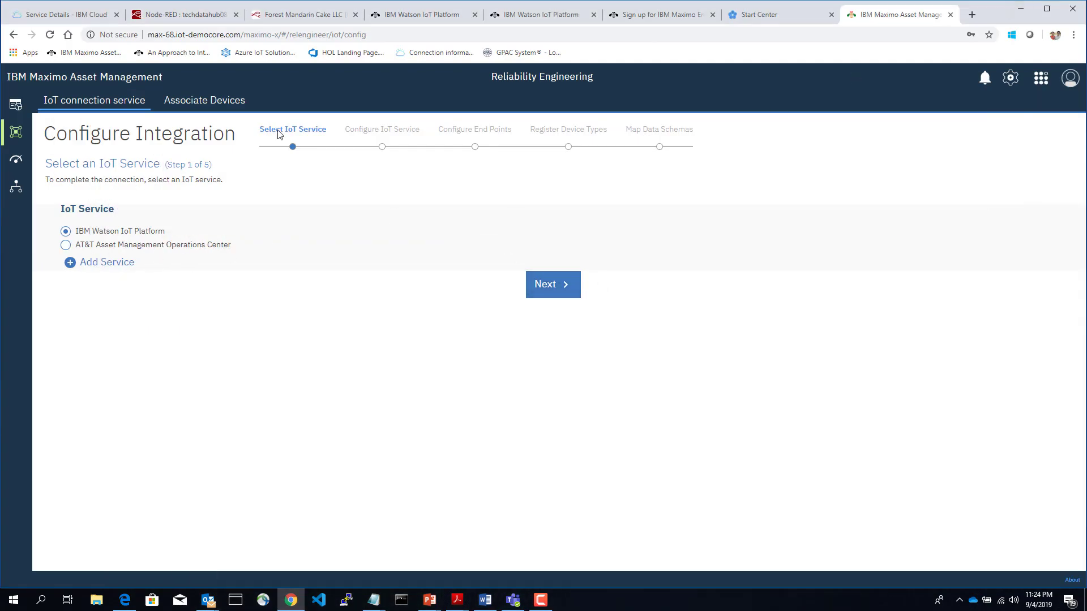
Continue with IBM Watson IoT Platform as the IoT service and review its connection and IBM Cloudant historian settings
{"action": "left_click", "coordinate": [571, 285]}
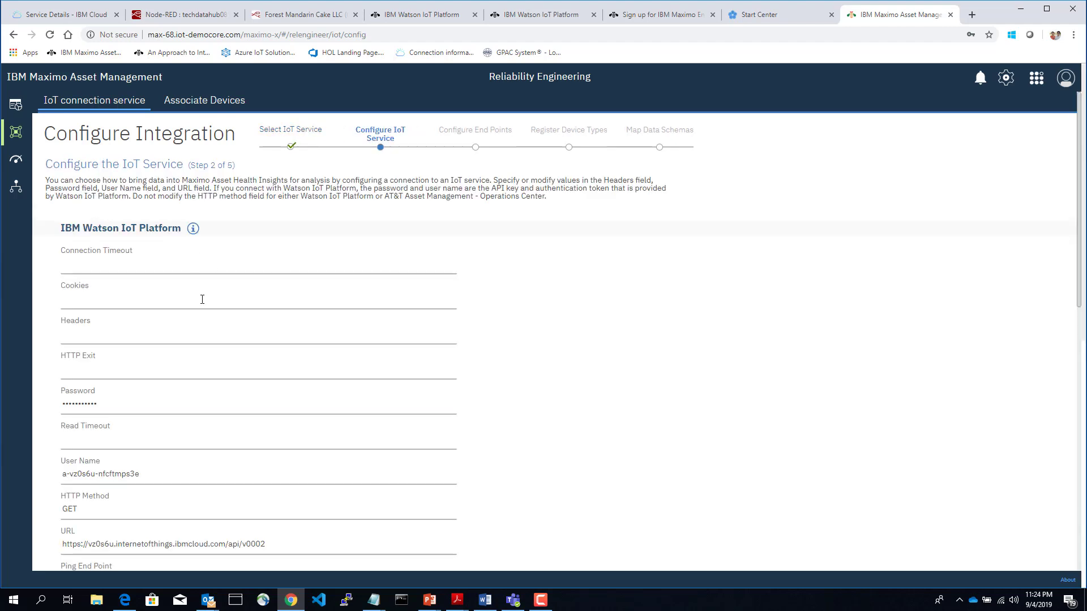
{"action": "scroll", "coordinate": [201, 299], "scroll_direction": "down", "scroll_amount": 6}
{"action": "scroll", "coordinate": [165, 299], "scroll_direction": "down", "scroll_amount": 5}
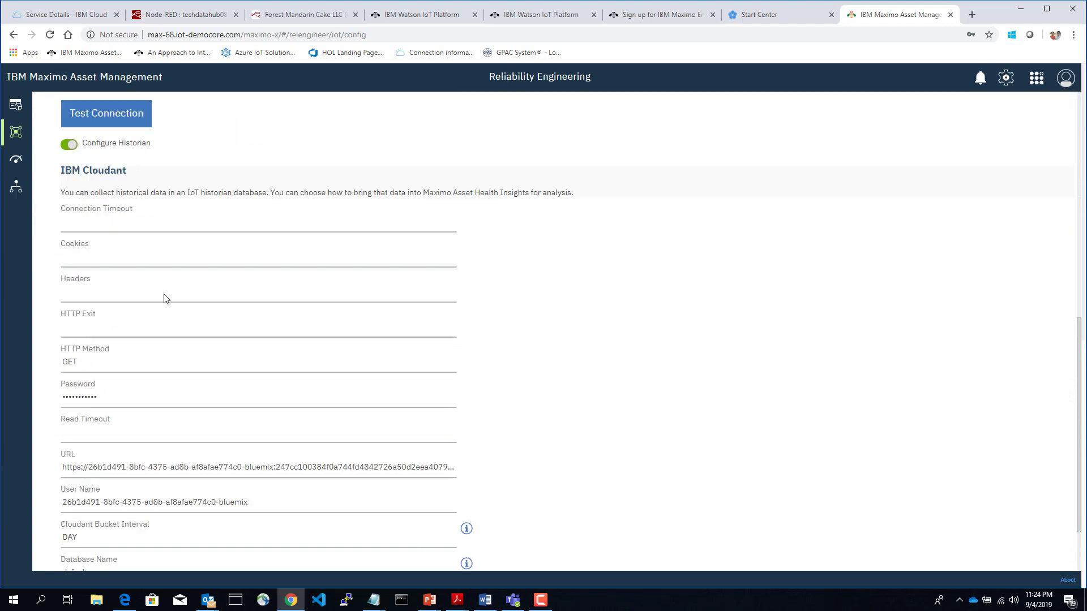
{"action": "scroll", "coordinate": [163, 295], "scroll_direction": "up", "scroll_amount": 11}
{"action": "scroll", "coordinate": [504, 311], "scroll_direction": "down", "scroll_amount": 11}
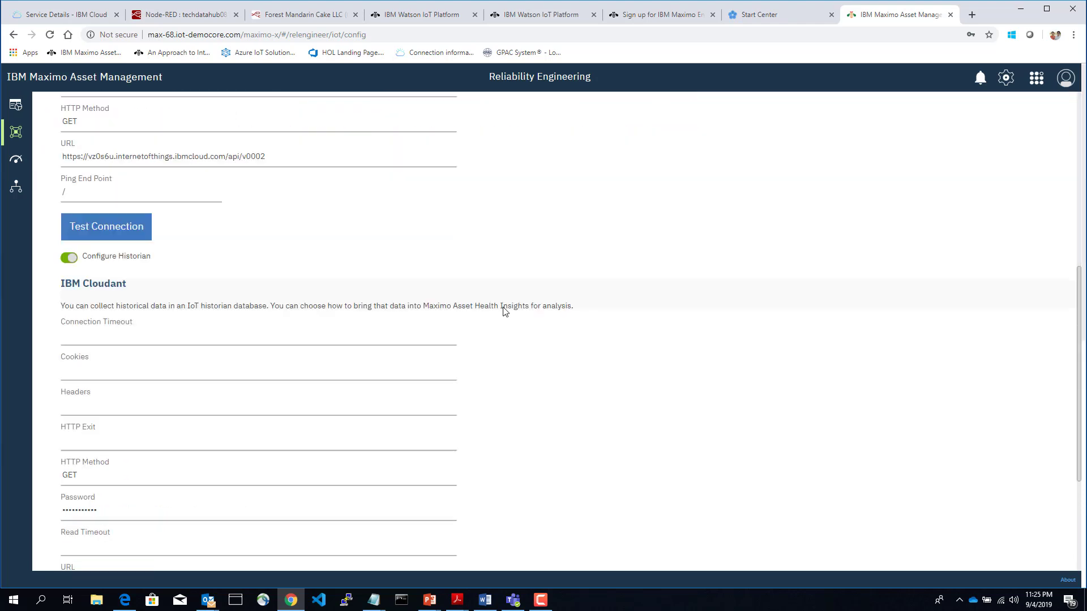
Advance to the end point properties and review the request settings for device types, devices and messages
{"action": "left_click", "coordinate": [594, 562]}
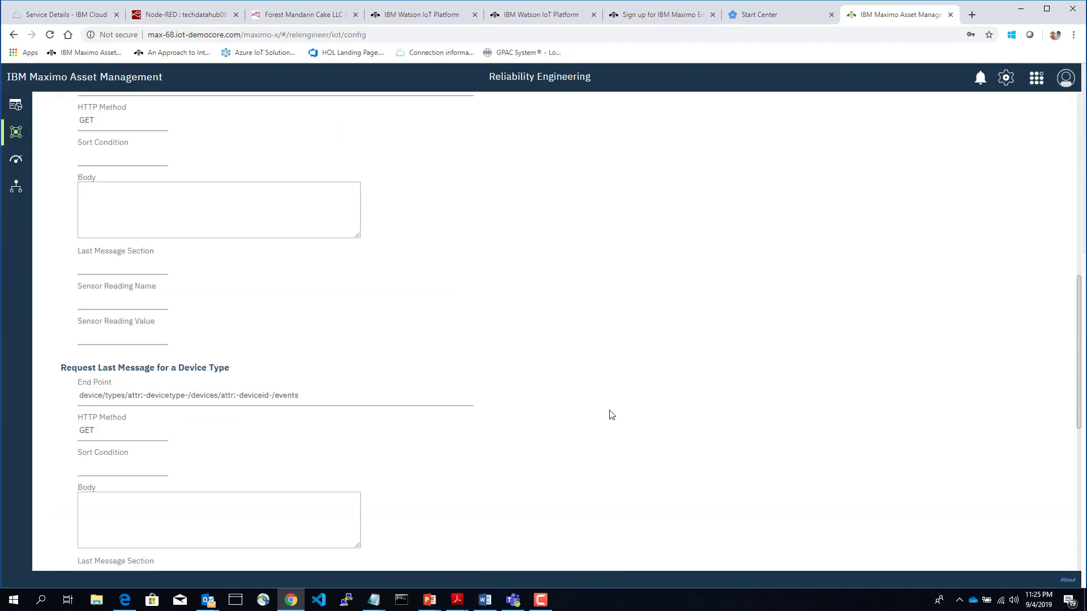
{"action": "scroll", "coordinate": [609, 413], "scroll_direction": "up", "scroll_amount": 10}
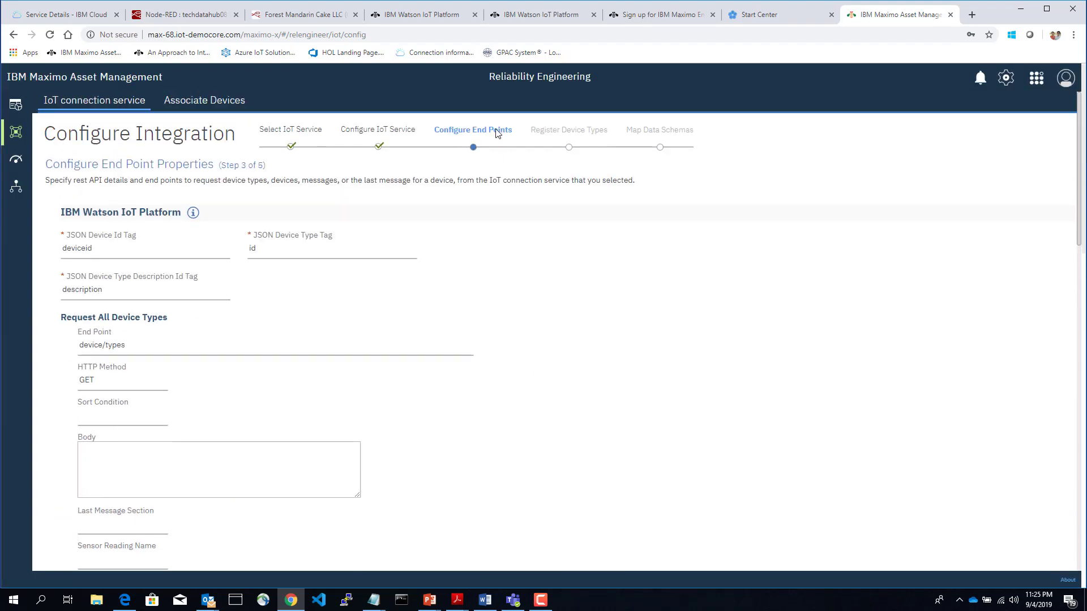
{"action": "scroll", "coordinate": [594, 300], "scroll_direction": "down", "scroll_amount": 10}
{"action": "scroll", "coordinate": [595, 306], "scroll_direction": "down", "scroll_amount": 10}
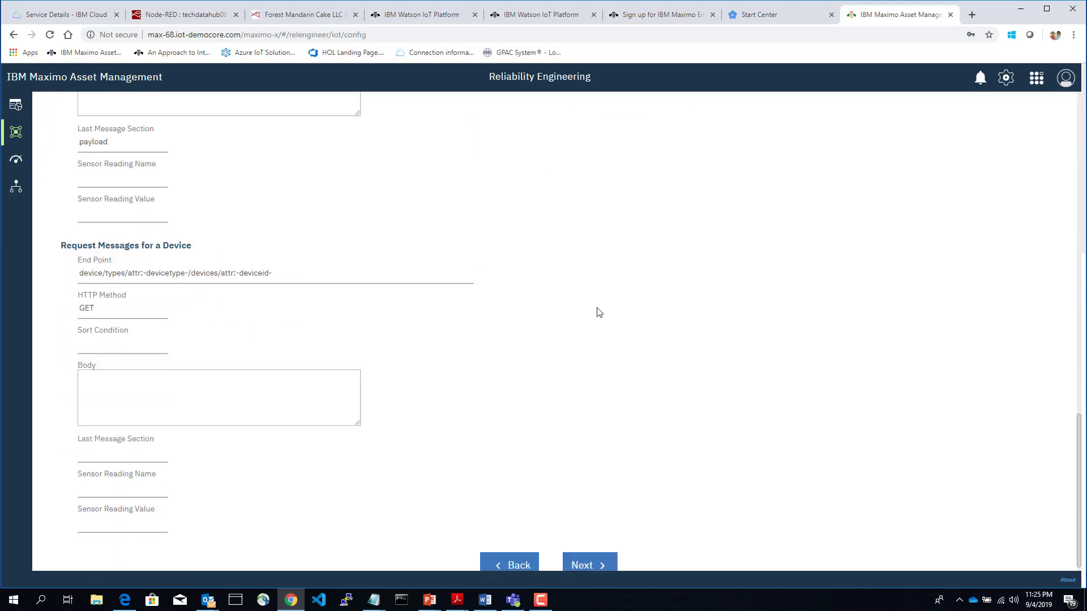
Advance past the device type registration to the data schema mapping and open the schema of the oven device type
{"action": "left_click", "coordinate": [595, 335]}
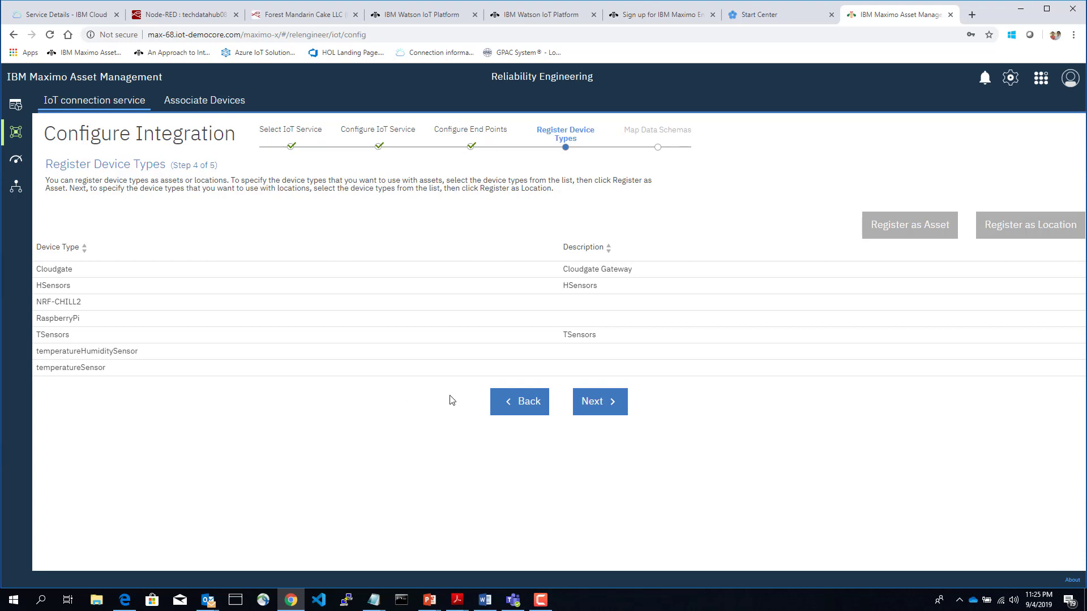
{"action": "left_click", "coordinate": [608, 406]}
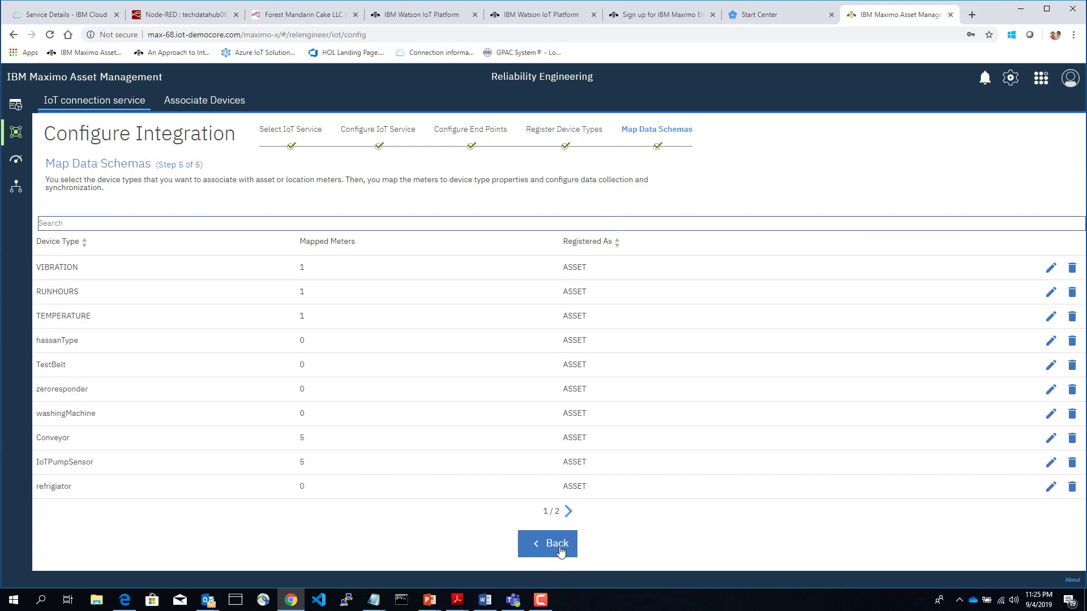
{"action": "left_click", "coordinate": [568, 512]}
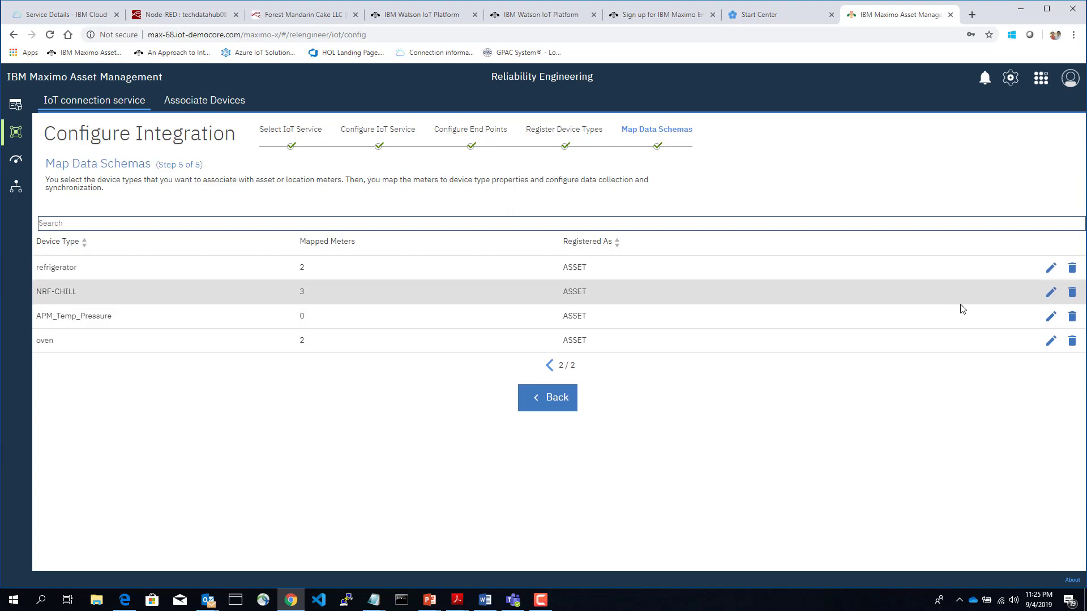
{"action": "left_click", "coordinate": [1051, 343]}
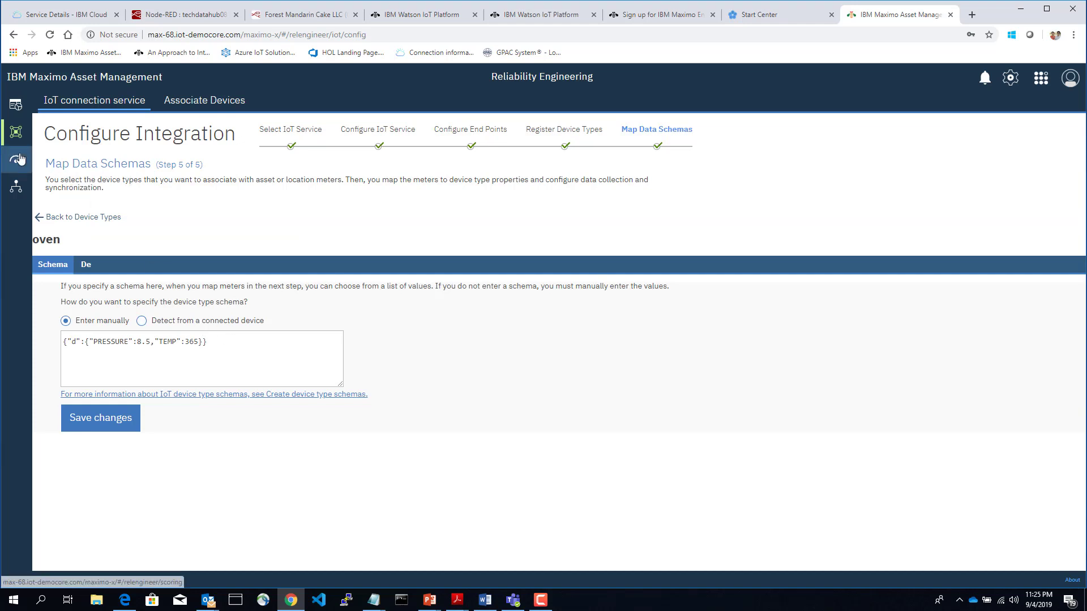
Leave the integration configuration and return to the asset health overview
{"action": "mouse_move", "coordinate": [25, 143]}
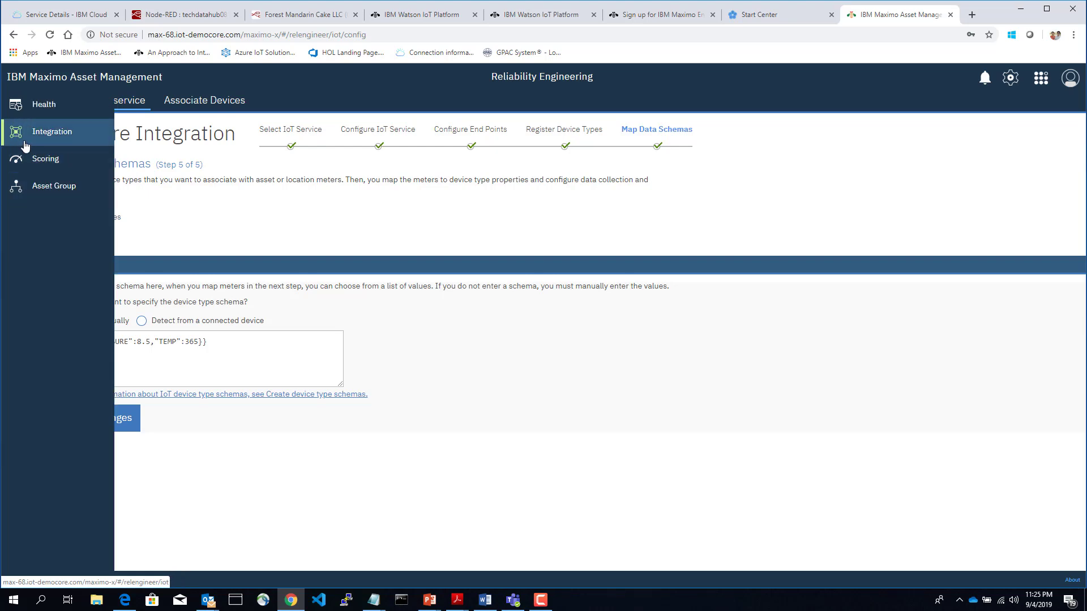
{"action": "left_click", "coordinate": [52, 107]}
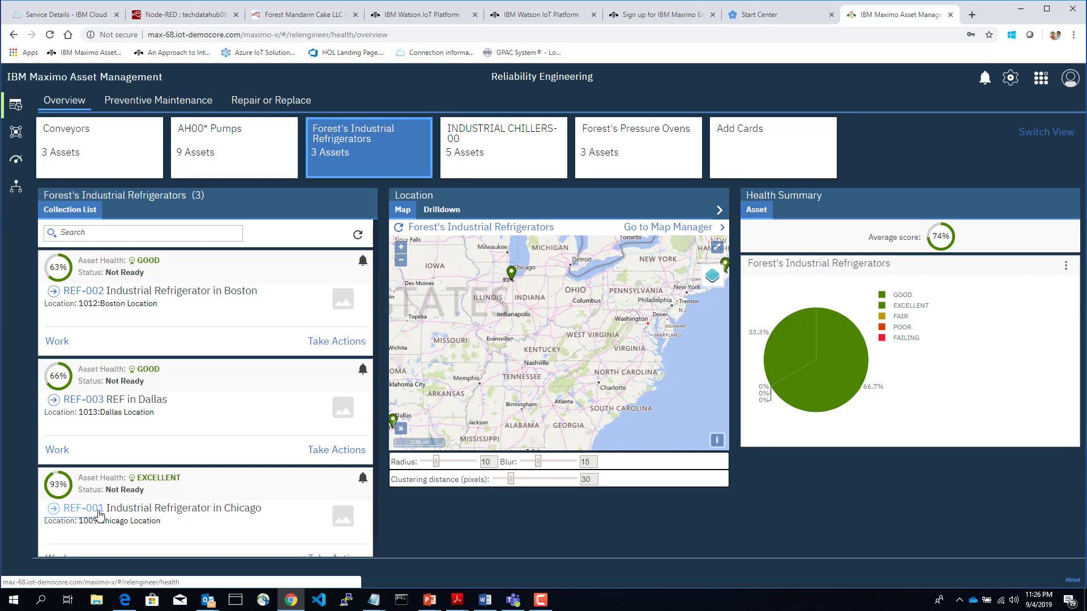
Switch to the Node-RED flow and set the TEMP value in the REF-001 inject node's payload to 100
{"action": "left_click", "coordinate": [184, 14]}
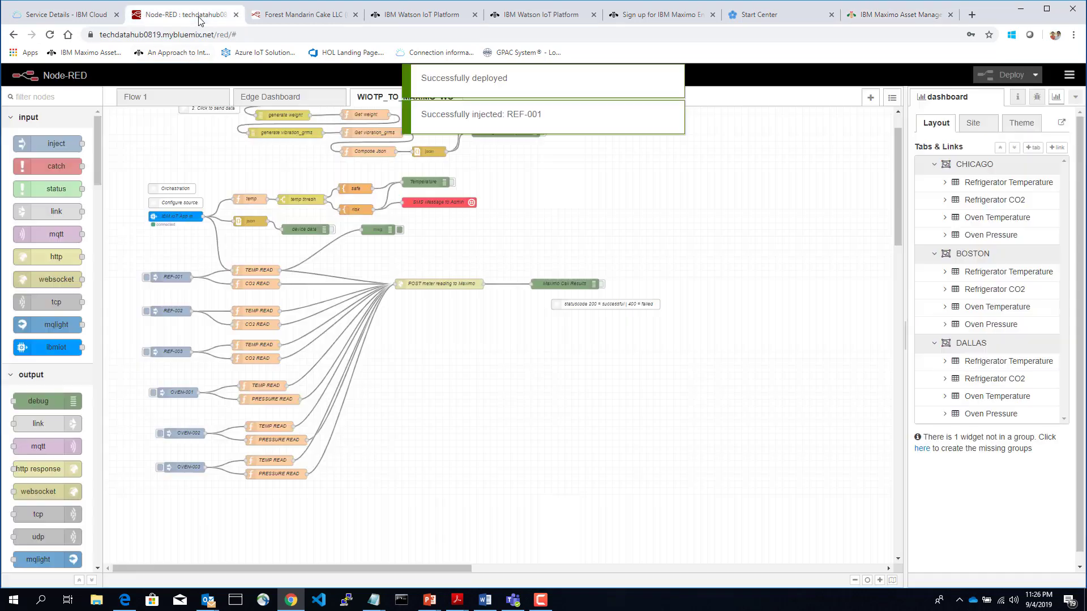
{"action": "double_click", "coordinate": [178, 280]}
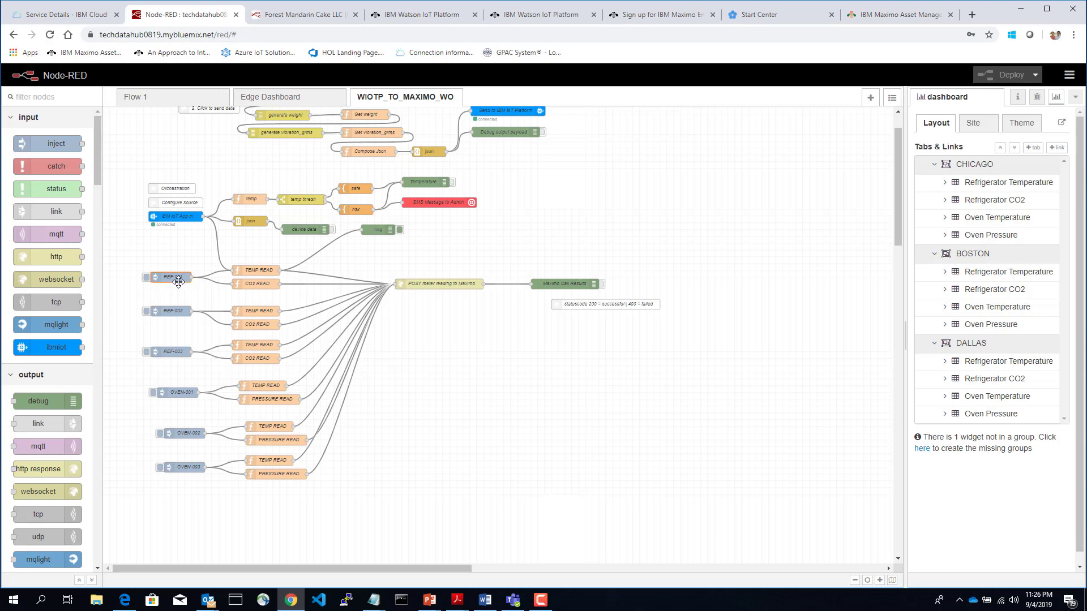
{"action": "left_click", "coordinate": [782, 181]}
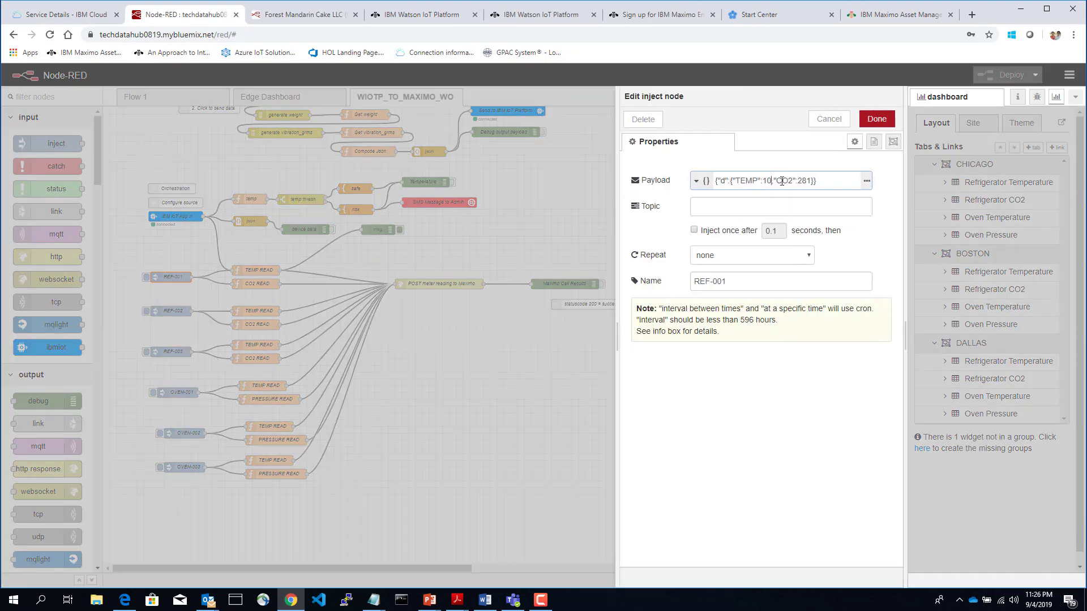
{"action": "type", "text": "0"}
{"action": "left_click", "coordinate": [877, 119]}
Deploy the flow and inject the REF-001 reading to send it to Maximo
{"action": "left_click", "coordinate": [1011, 75]}
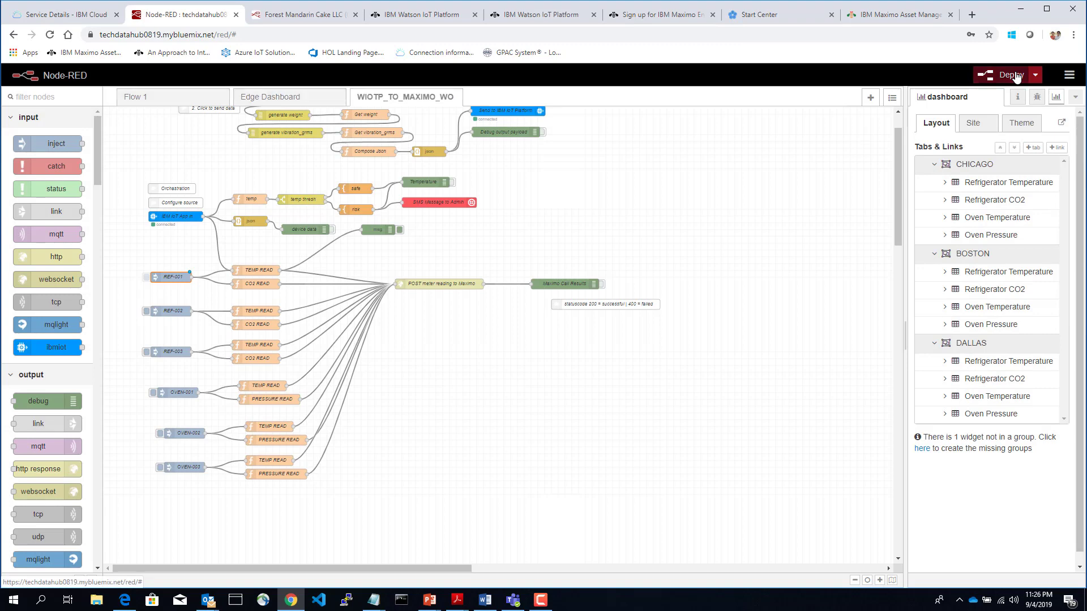
{"action": "left_click", "coordinate": [636, 171]}
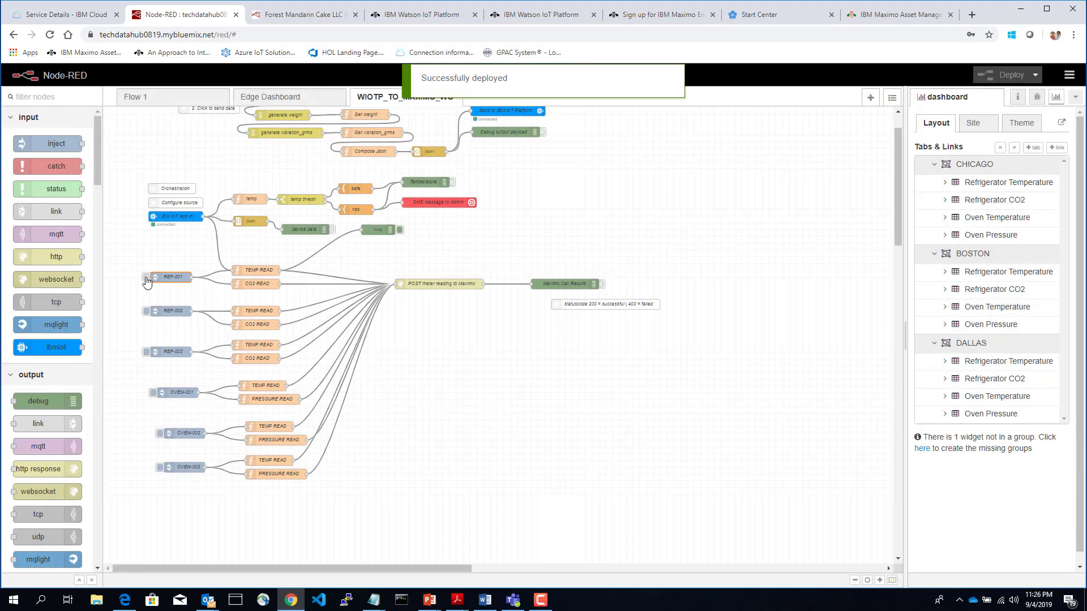
{"action": "left_click", "coordinate": [146, 277]}
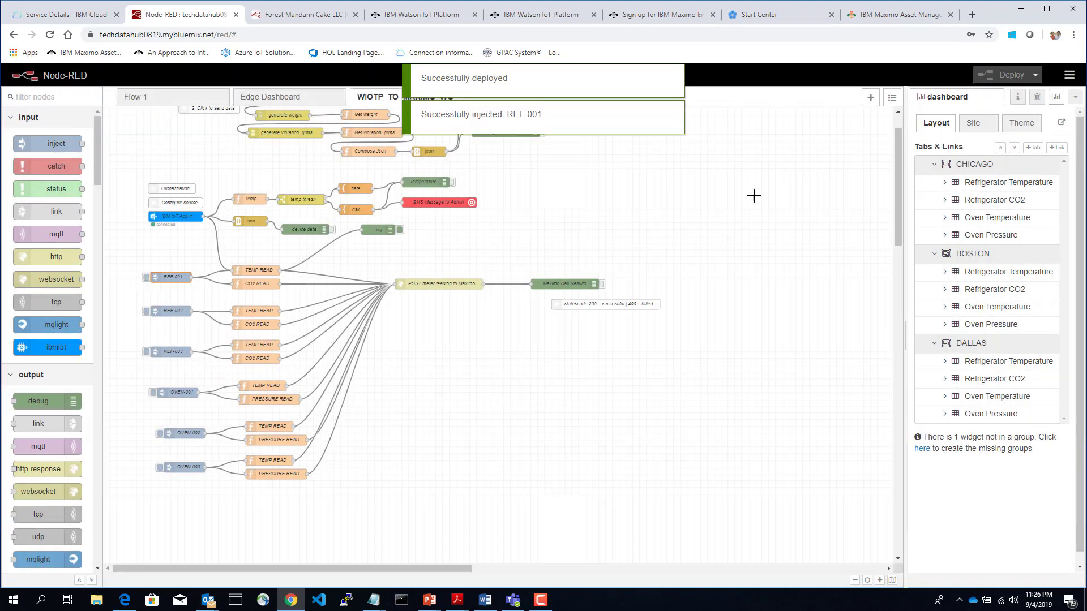
Return to Maximo Reliability Engineering, open the asset detail of REF-001 in Chicago and refresh its health score
{"action": "left_click", "coordinate": [906, 15]}
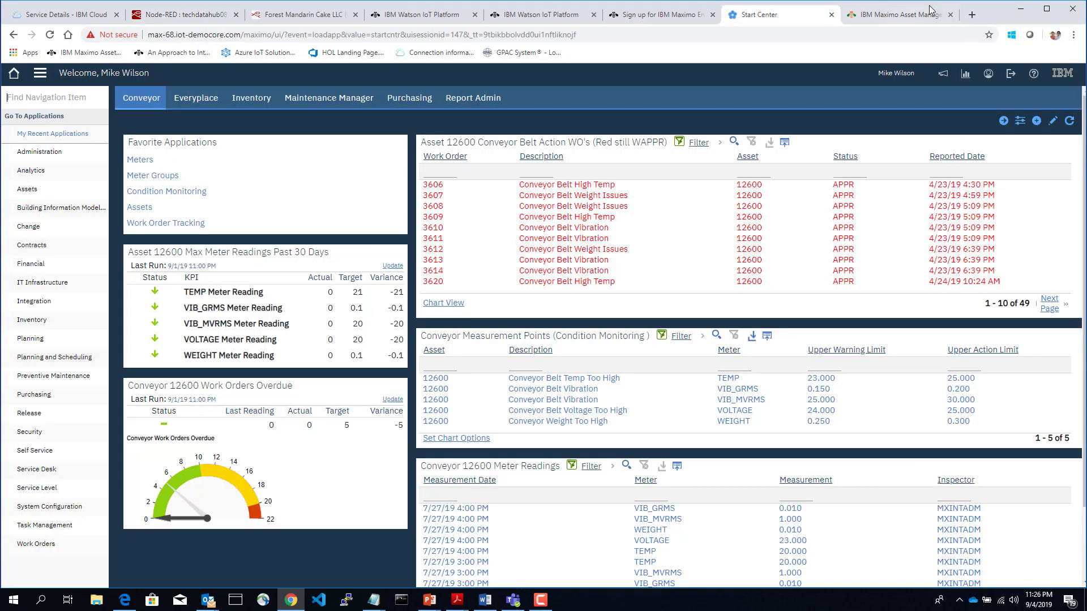
{"action": "left_click", "coordinate": [929, 9]}
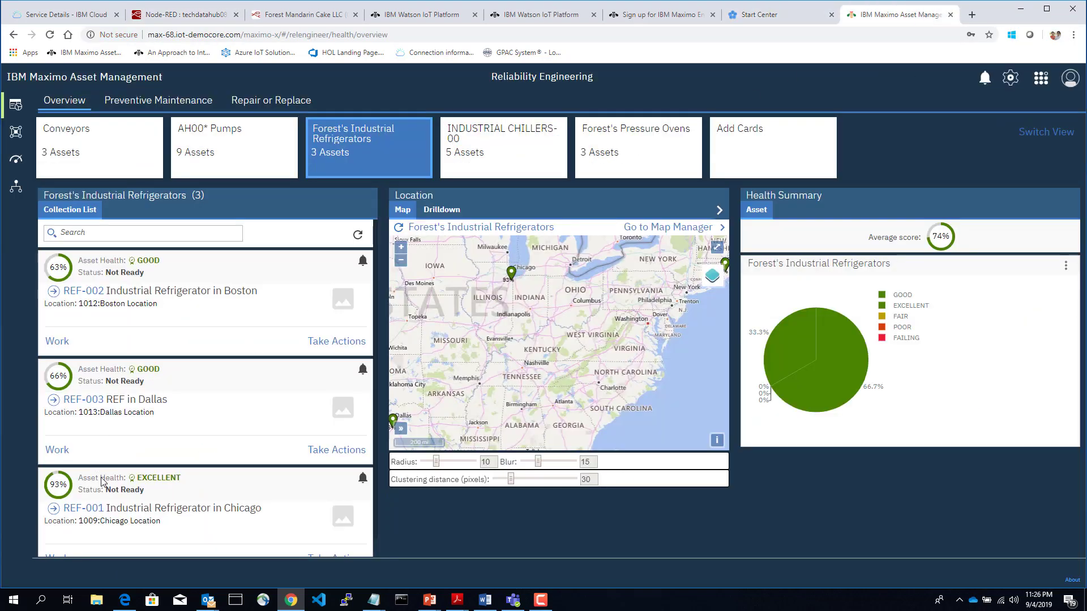
{"action": "left_click", "coordinate": [75, 512]}
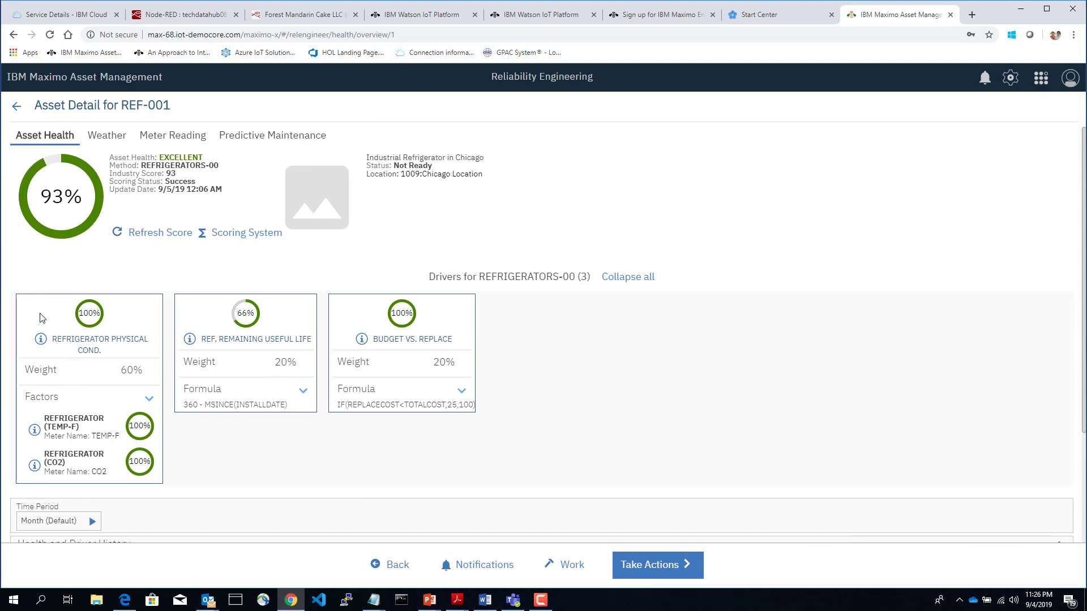
{"action": "left_click", "coordinate": [162, 236]}
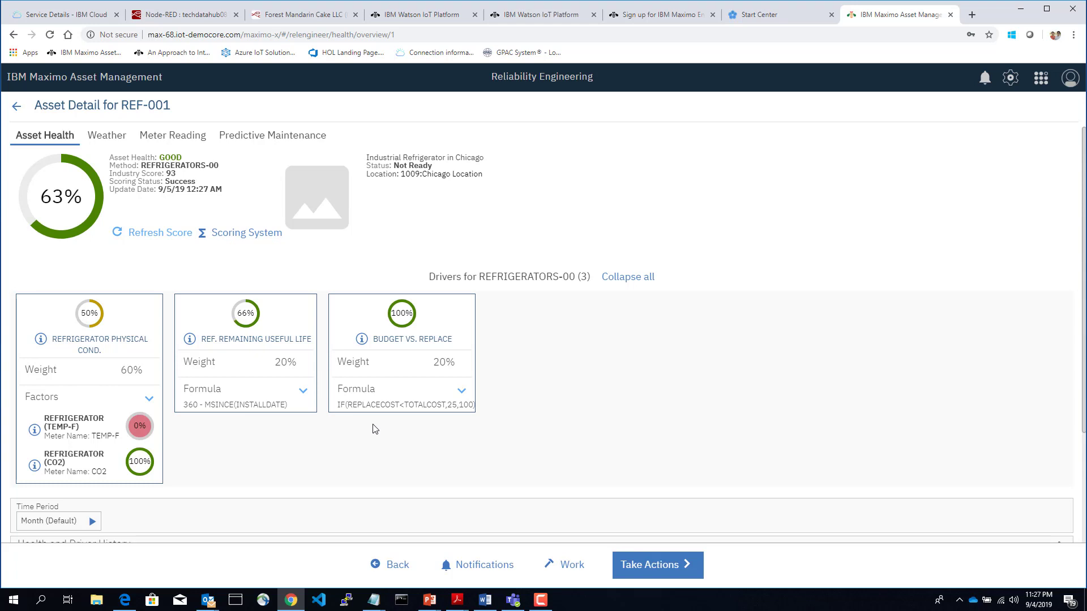
Review REF-001's health drivers and history, its meter readings and its predictive maintenance data
{"action": "scroll", "coordinate": [372, 428], "scroll_direction": "down", "scroll_amount": 4}
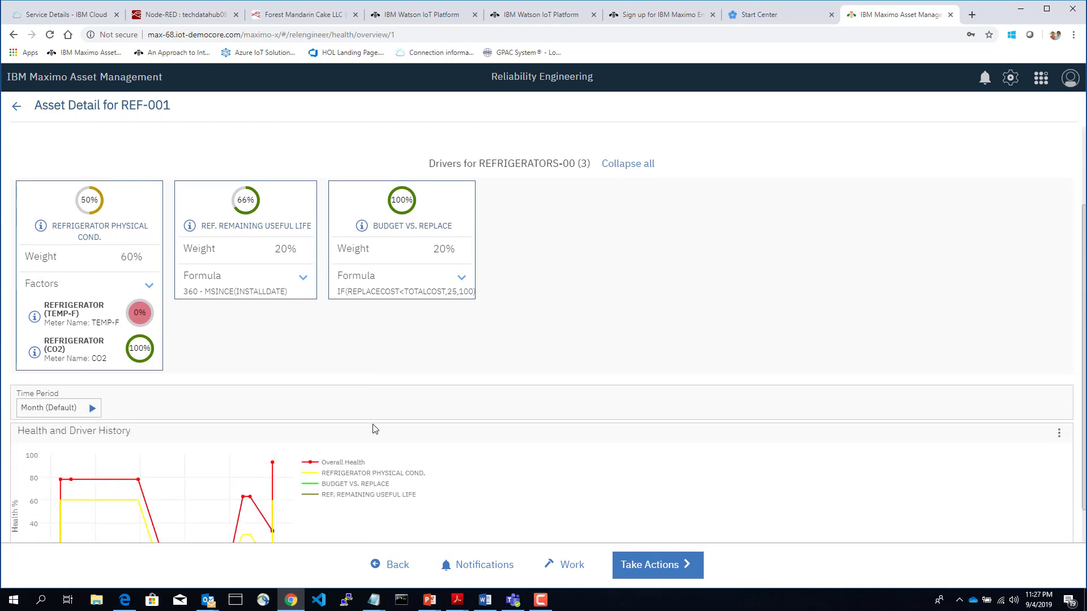
{"action": "scroll", "coordinate": [372, 429], "scroll_direction": "up", "scroll_amount": 4}
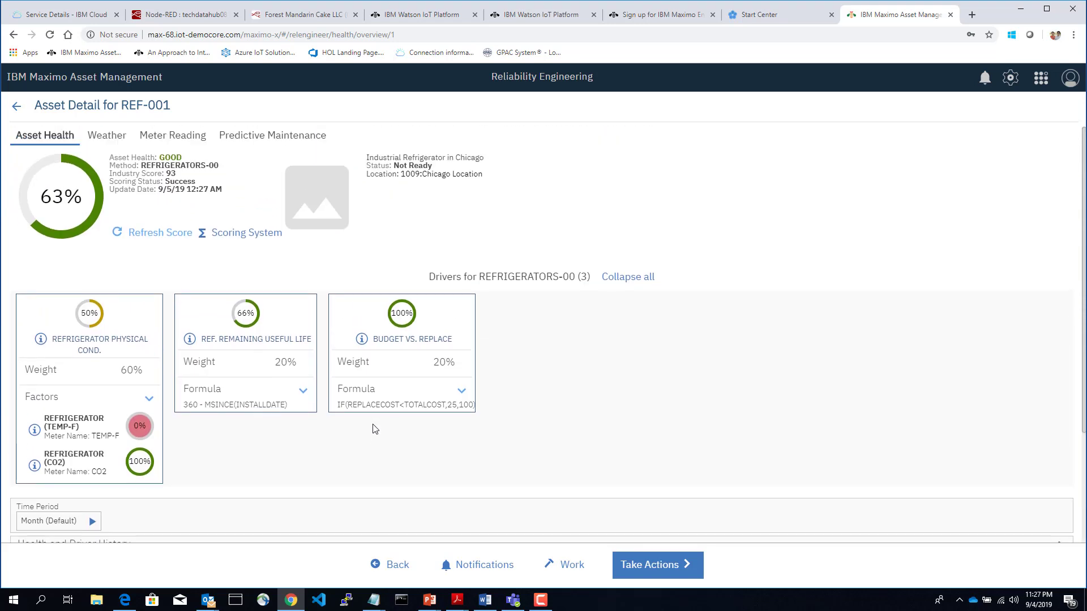
{"action": "left_click", "coordinate": [172, 140]}
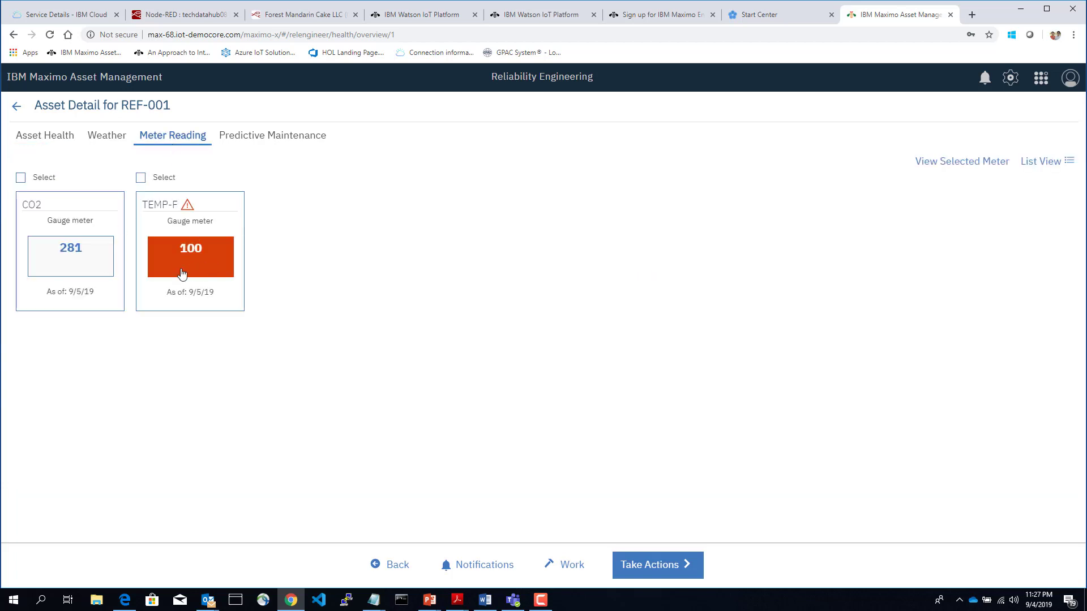
{"action": "left_click", "coordinate": [262, 142]}
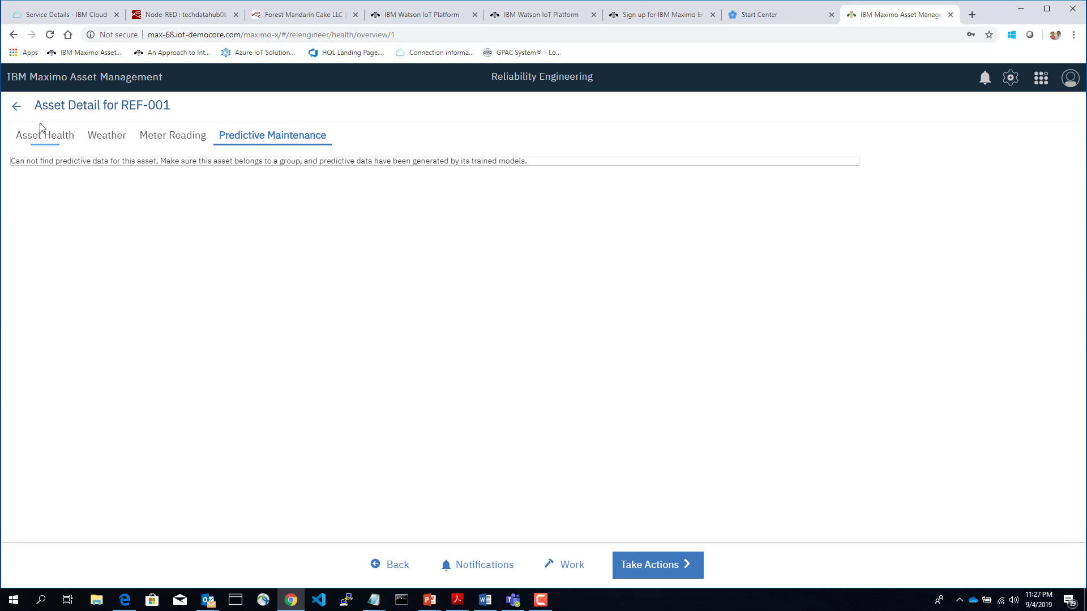
Go back to the refrigerator overview and review the available actions and the work orders for REF-003 in Dallas
{"action": "left_click", "coordinate": [17, 107]}
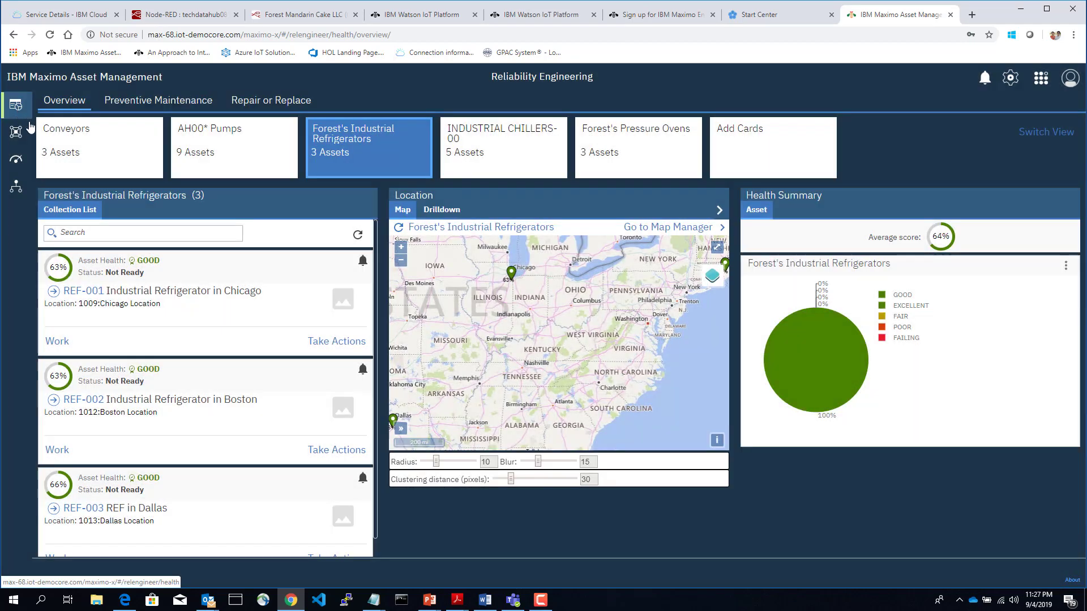
{"action": "scroll", "coordinate": [221, 492], "scroll_direction": "down", "scroll_amount": 1}
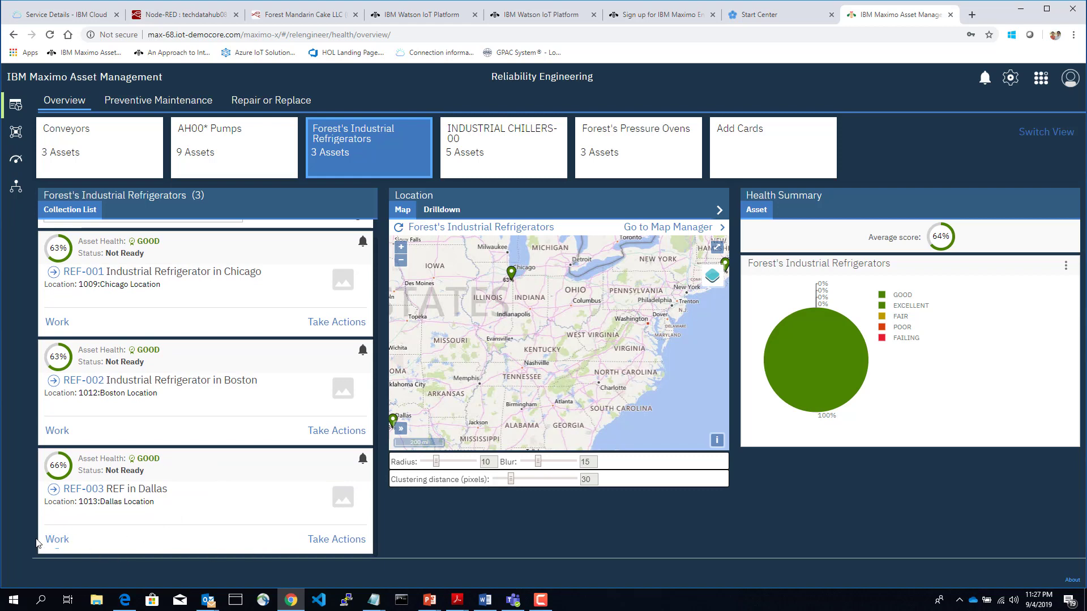
{"action": "left_click", "coordinate": [343, 540]}
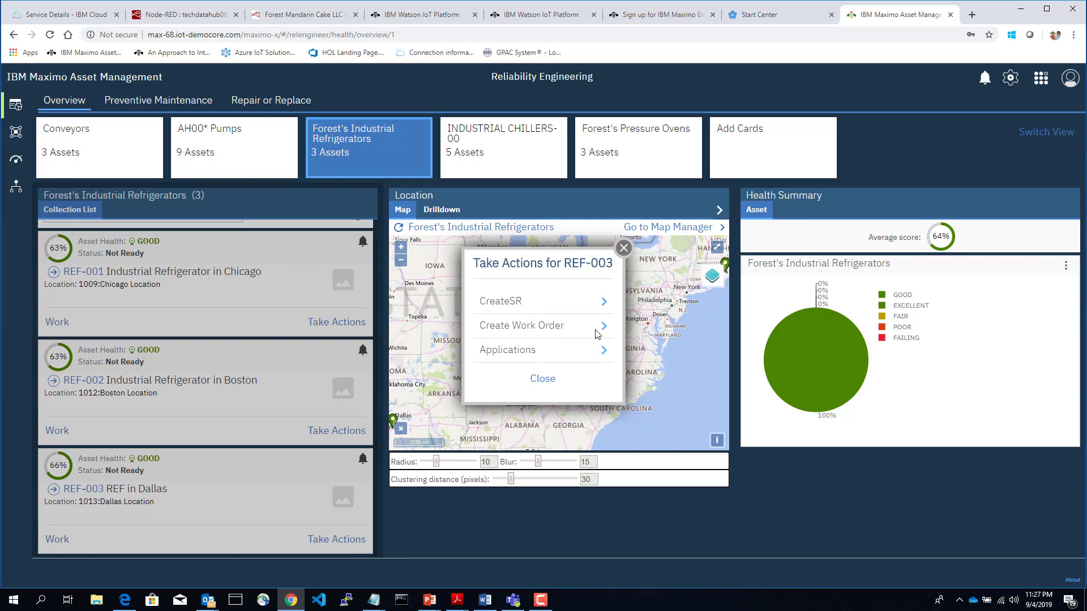
{"action": "left_click", "coordinate": [542, 380]}
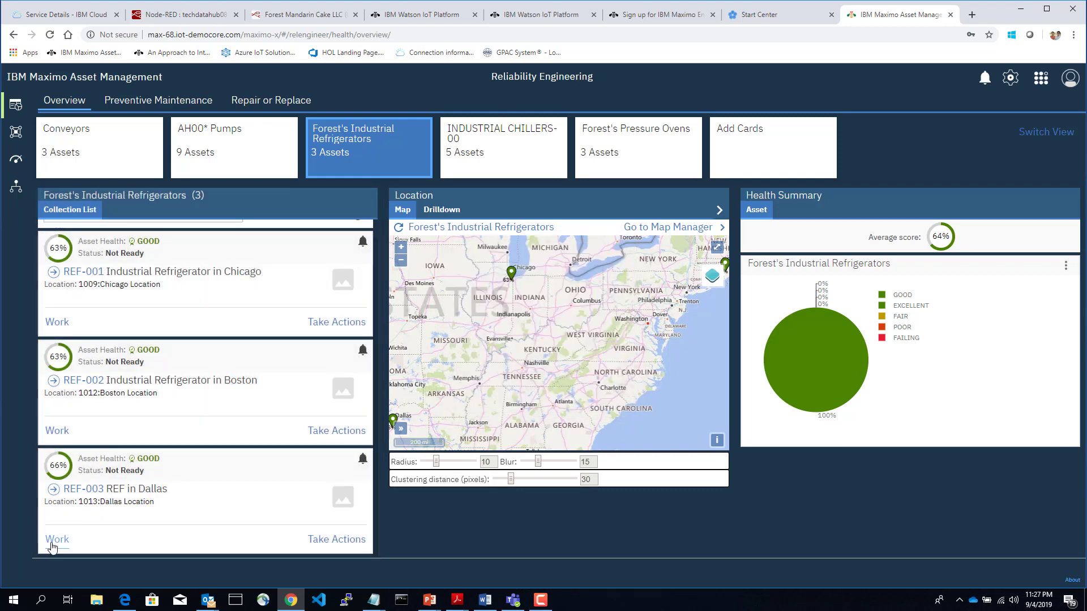
{"action": "left_click", "coordinate": [52, 545]}
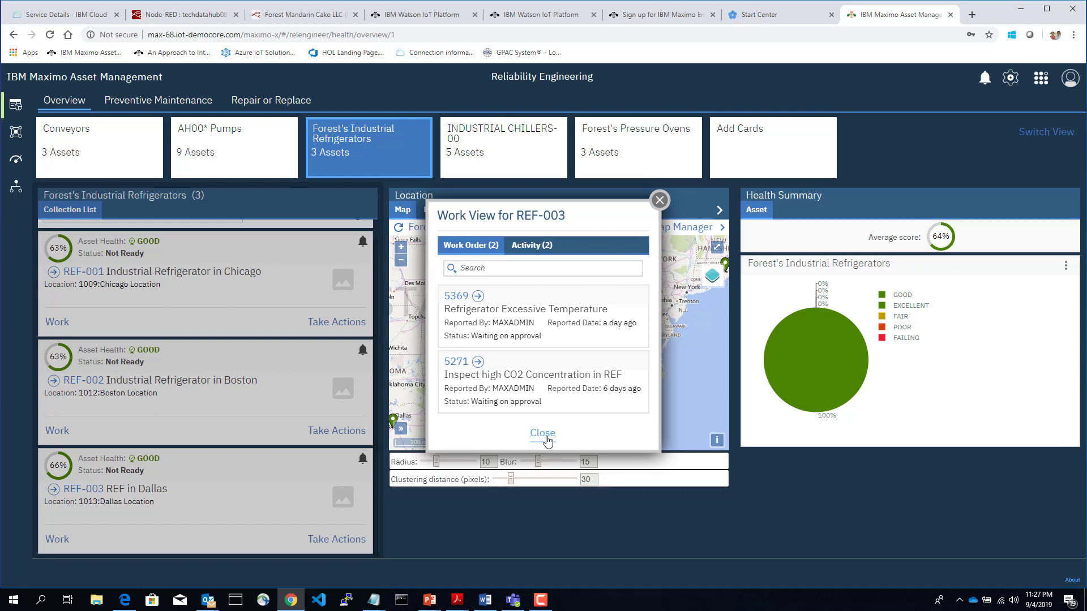
{"action": "left_click", "coordinate": [542, 434]}
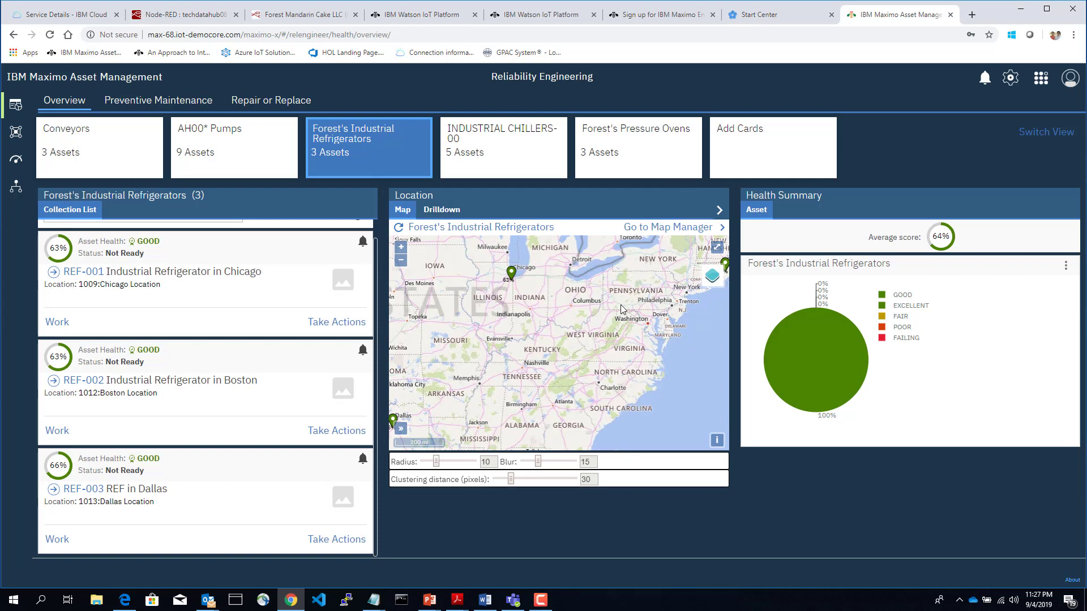
Switch to the IIoT_Show_Case.pptx presentation in PowerPoint and browse the slides following Solution Architecture
{"action": "mouse_move", "coordinate": [429, 604]}
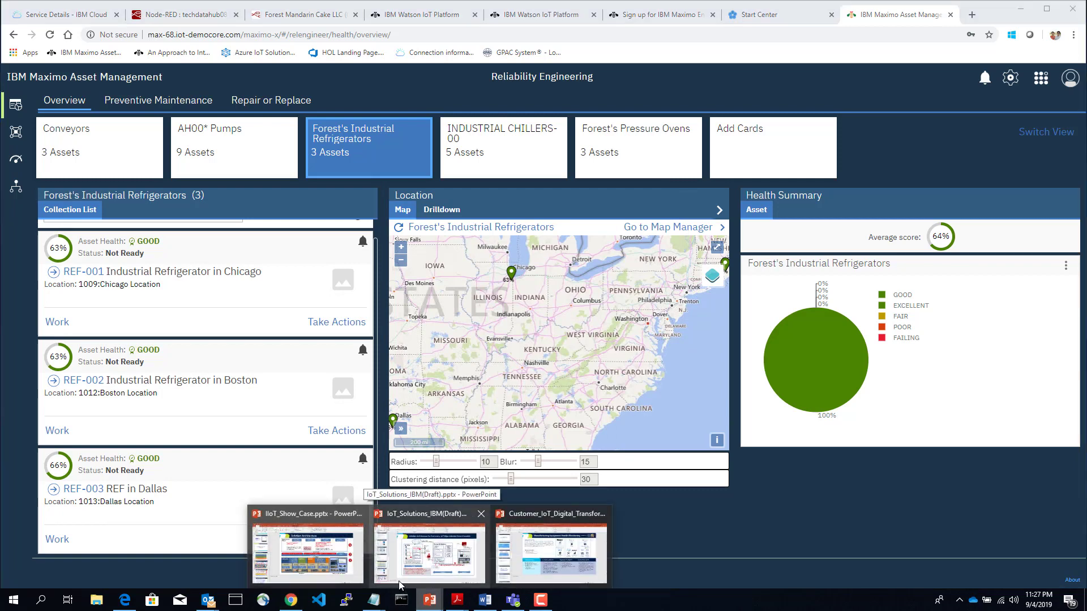
{"action": "left_click", "coordinate": [304, 578]}
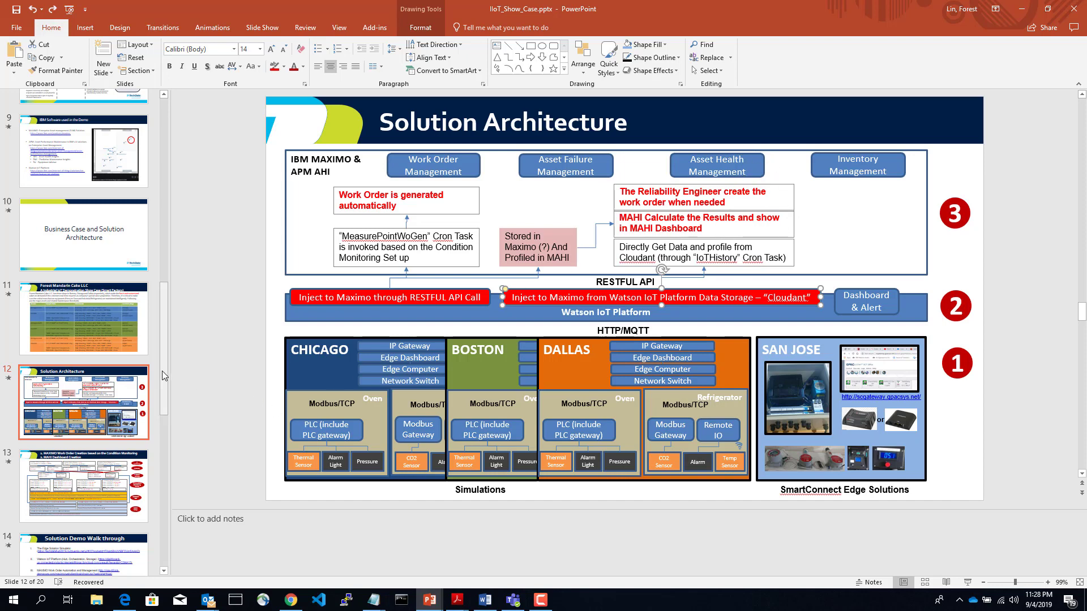
{"action": "left_click_drag", "start_coordinate": [162, 371], "coordinate": [160, 425]}
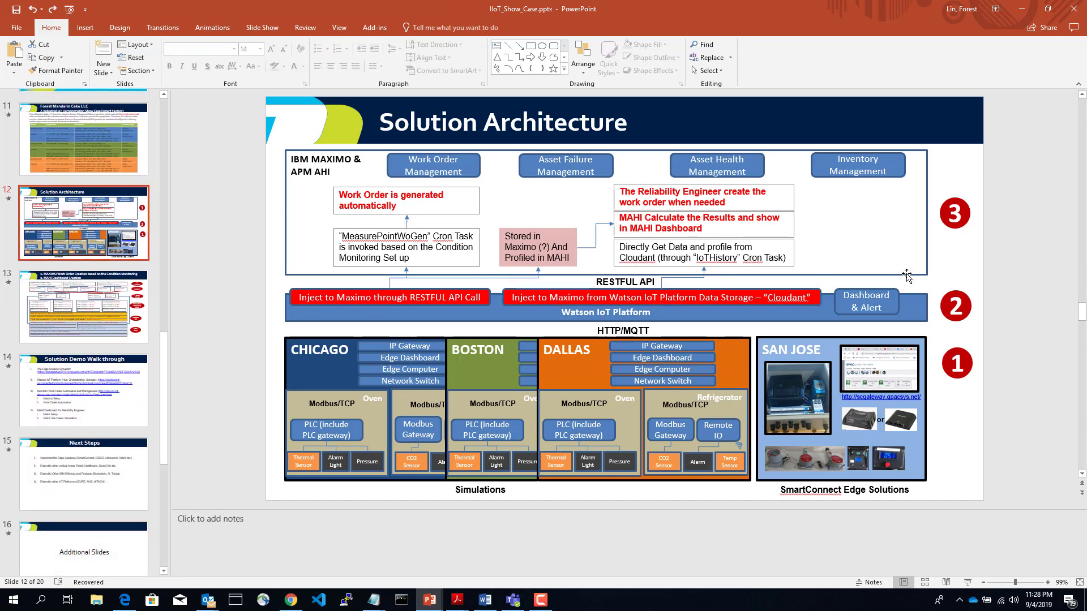